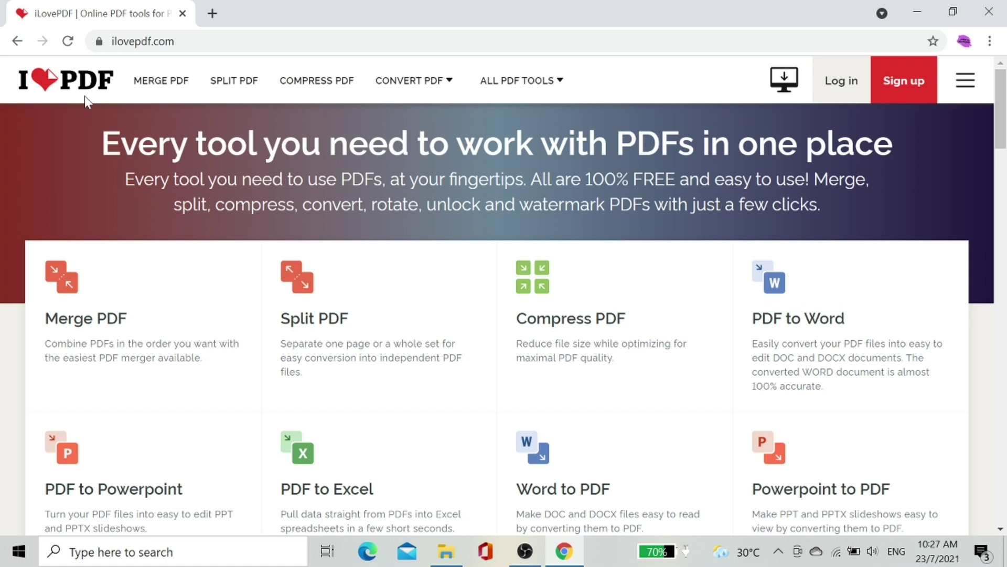
- Open iLovePDF's Merge PDF tool from the ALL PDF TOOLS menu
{"action": "scroll", "coordinate": [84, 96], "scroll_direction": "down", "scroll_amount": 2}
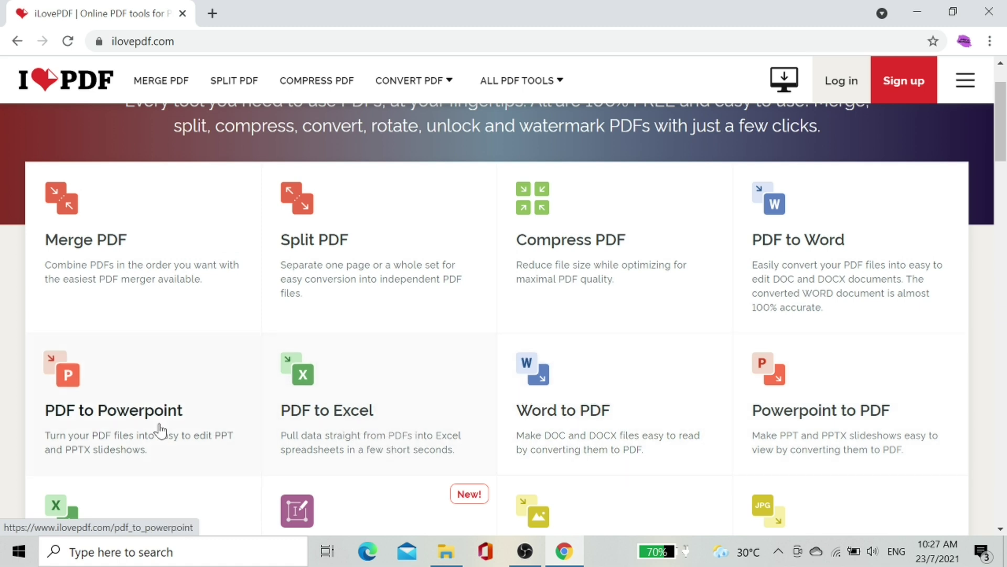
{"action": "scroll", "coordinate": [159, 430], "scroll_direction": "down", "scroll_amount": 1}
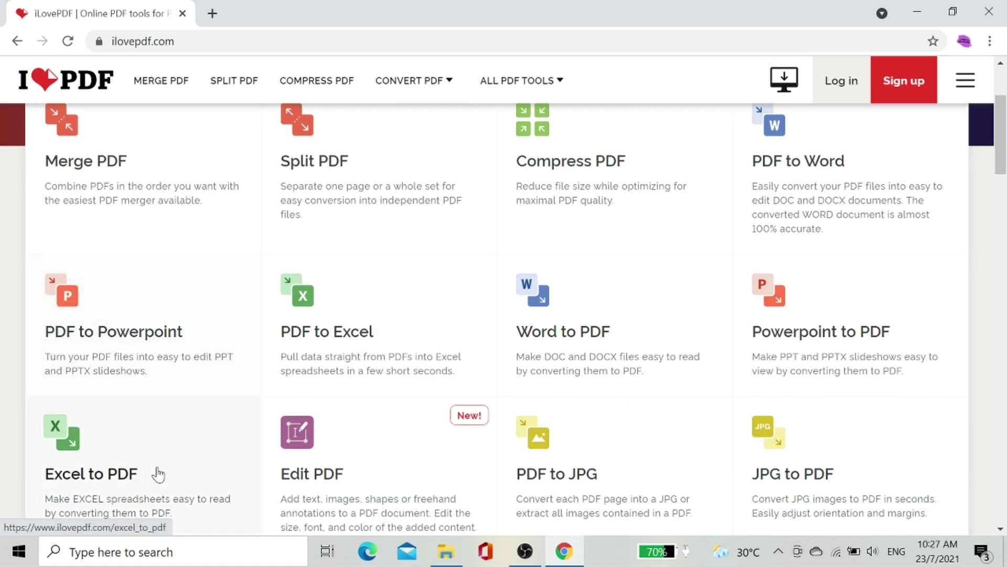
{"action": "scroll", "coordinate": [158, 474], "scroll_direction": "down", "scroll_amount": 1}
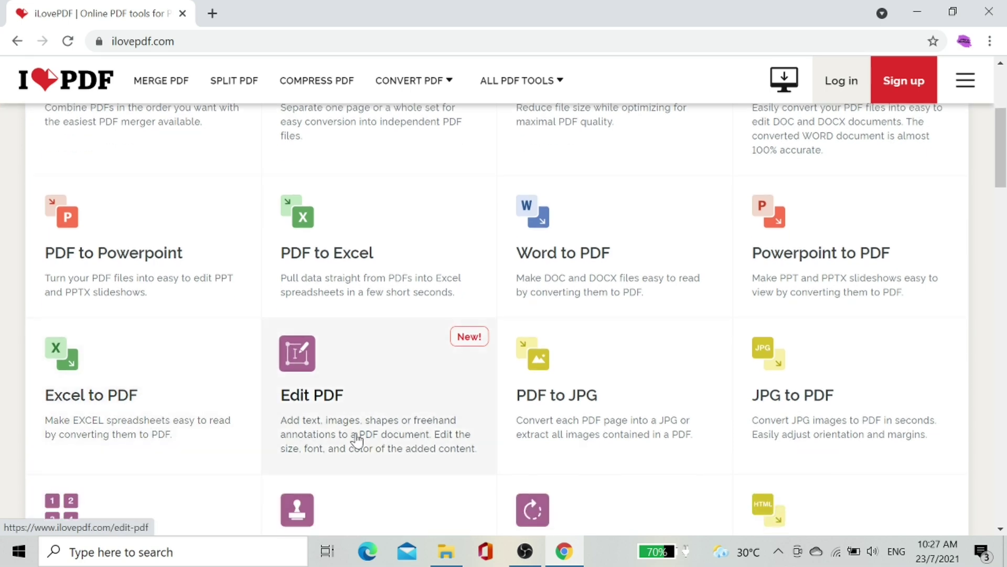
{"action": "scroll", "coordinate": [357, 439], "scroll_direction": "down", "scroll_amount": 1}
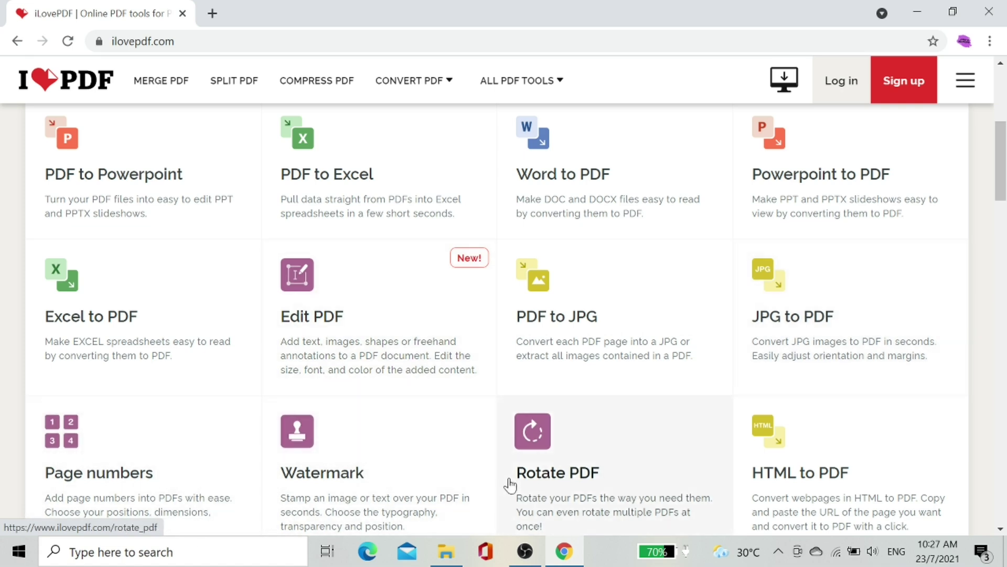
{"action": "scroll", "coordinate": [509, 472], "scroll_direction": "down", "scroll_amount": 2}
{"action": "scroll", "coordinate": [587, 349], "scroll_direction": "down", "scroll_amount": 1}
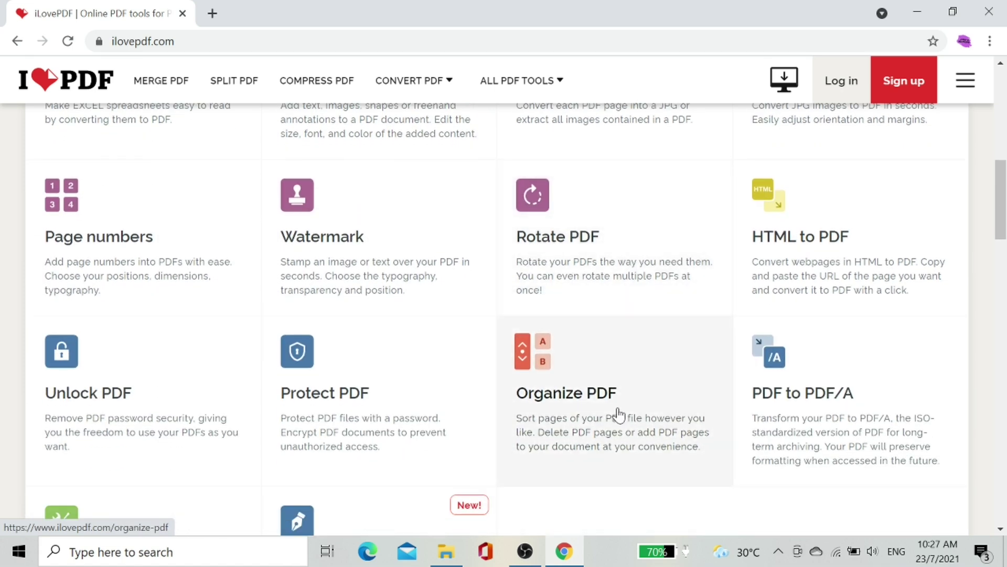
{"action": "scroll", "coordinate": [619, 414], "scroll_direction": "down", "scroll_amount": 2}
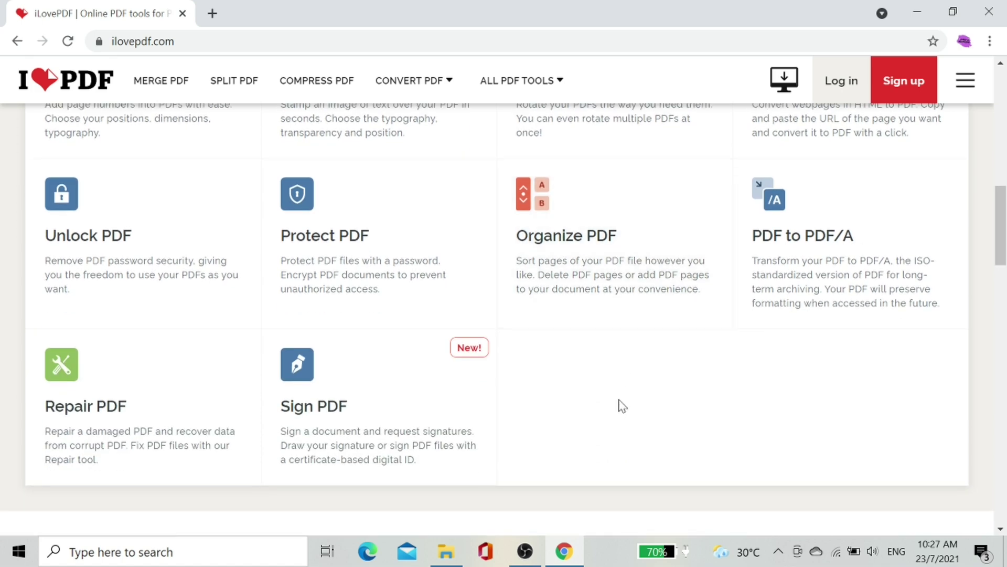
{"action": "left_click_drag", "start_coordinate": [1005, 258], "coordinate": [1005, 136]}
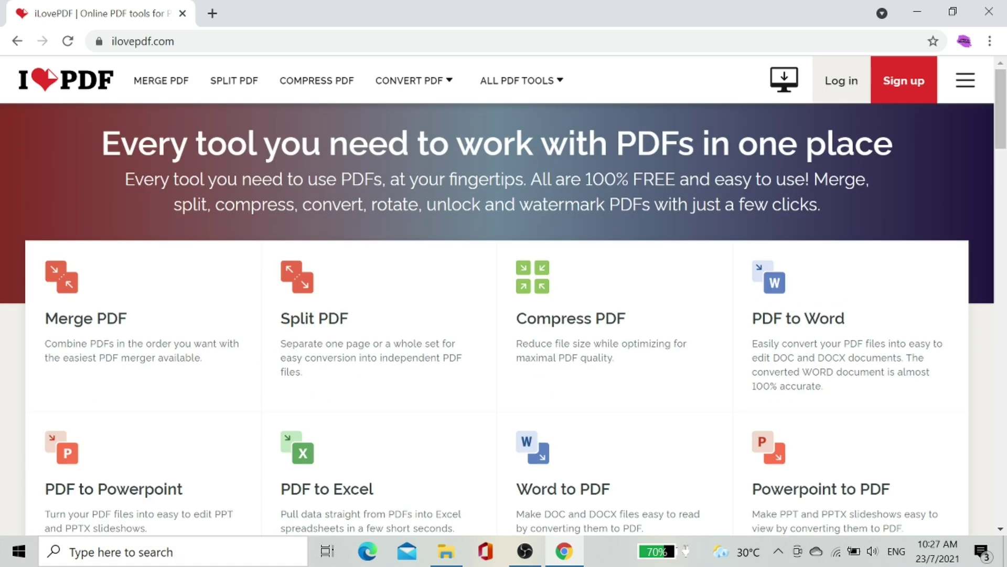
{"action": "mouse_move", "coordinate": [540, 97]}
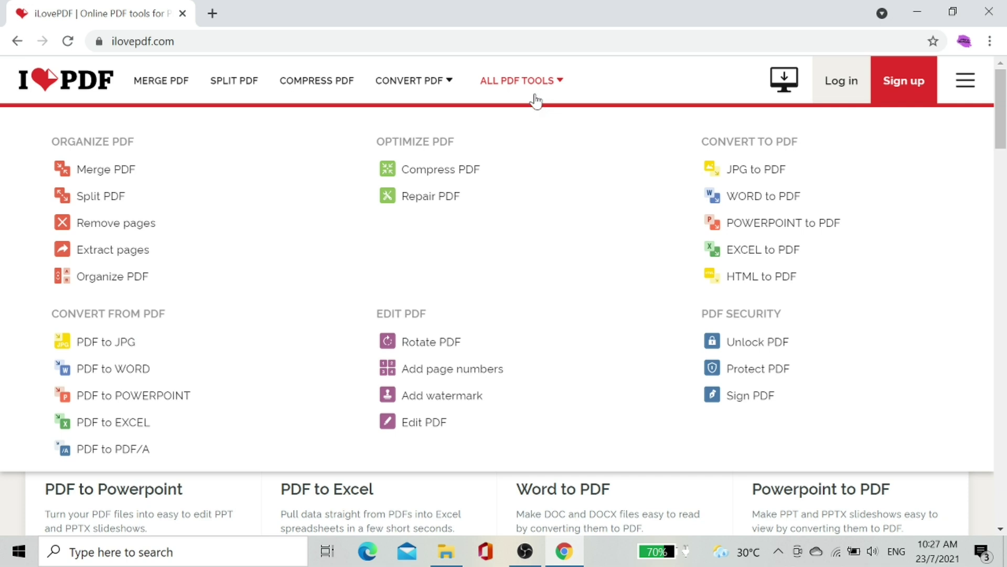
{"action": "left_click", "coordinate": [117, 173]}
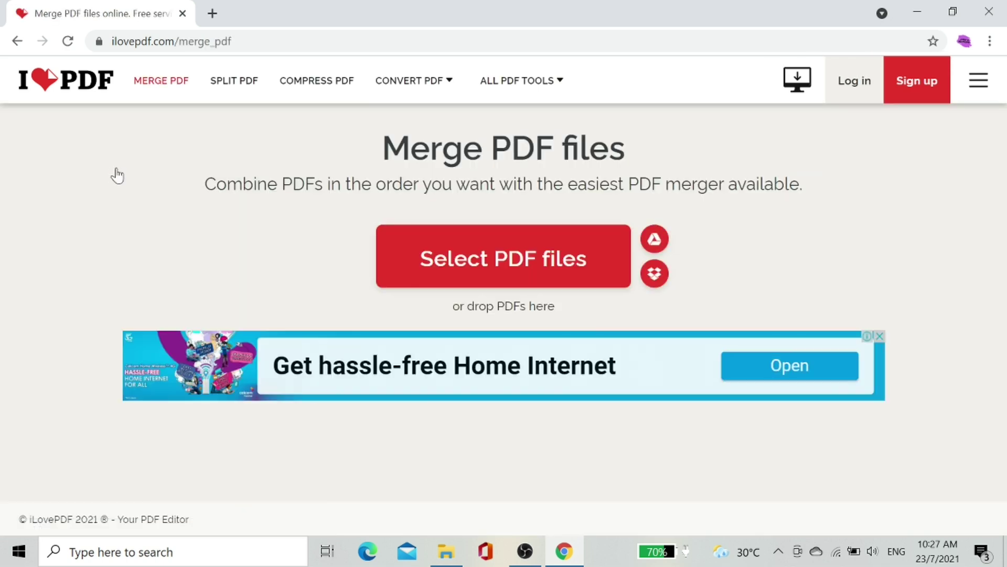
- Upload ADD PAGE.pdf and HOW TO EDIT PDF DOCUMENT.pdf to the Merge PDF page
{"action": "left_click", "coordinate": [596, 262]}
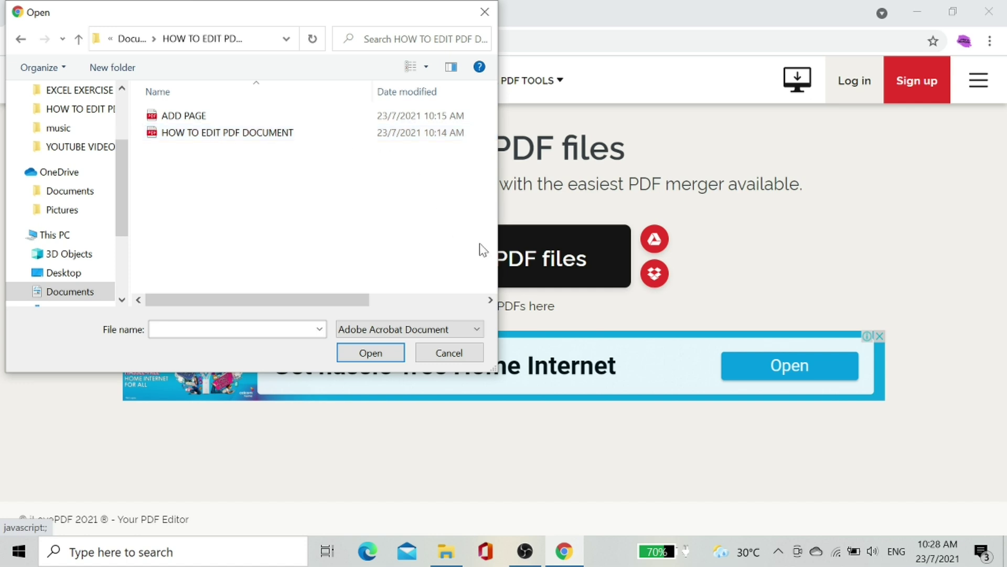
{"action": "left_click", "coordinate": [287, 140]}
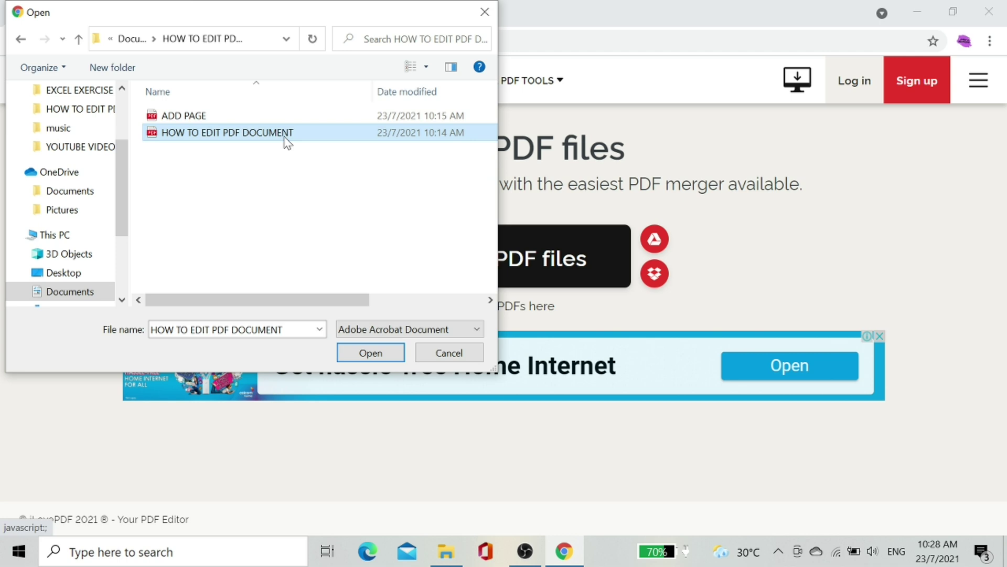
{"action": "left_click", "coordinate": [256, 116], "text": "ctrl"}
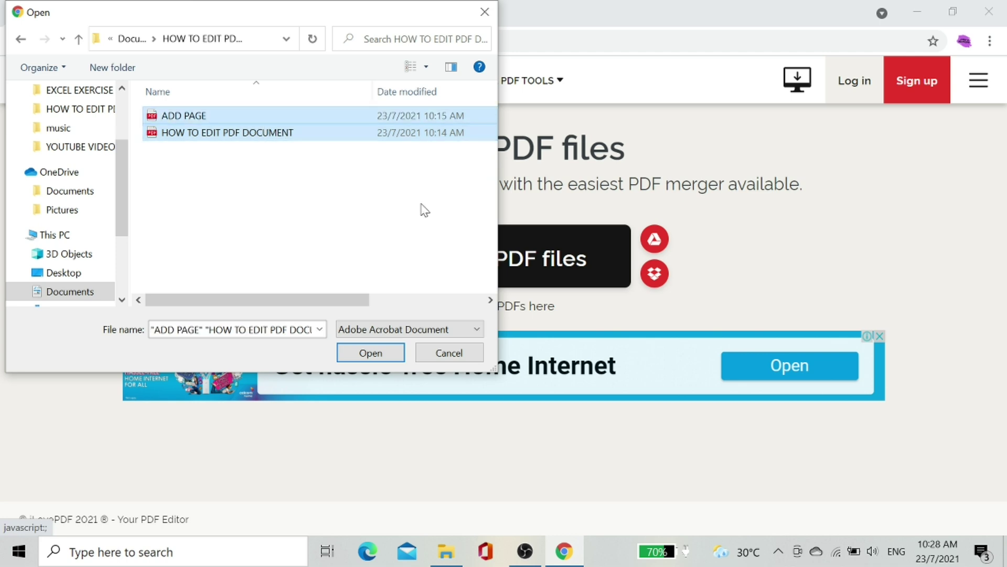
{"action": "left_click", "coordinate": [396, 350]}
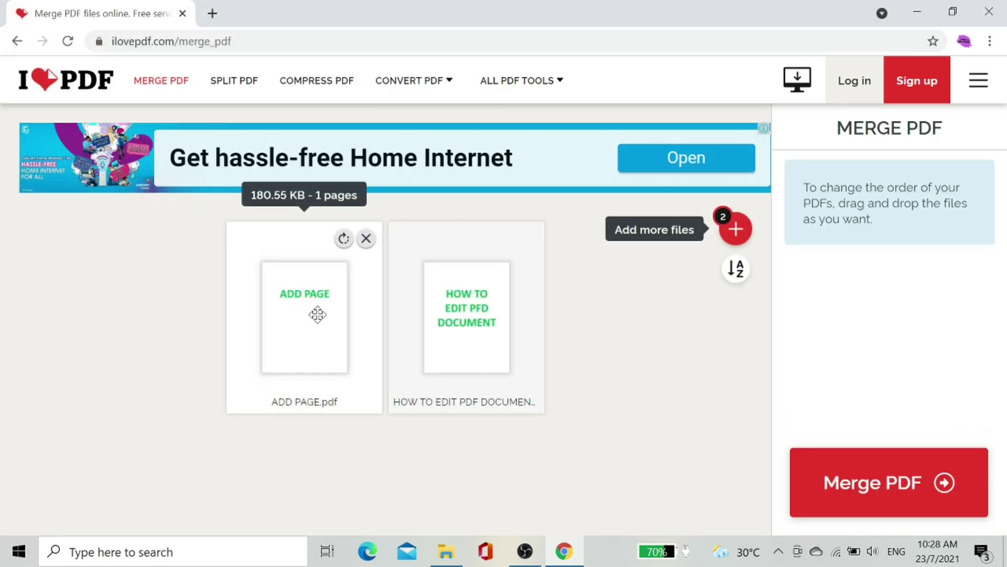
- Place HOW TO EDIT PDF DOCUMENT ahead of ADD PAGE and merge them into one PDF
{"action": "left_click_drag", "start_coordinate": [445, 334], "coordinate": [329, 326]}
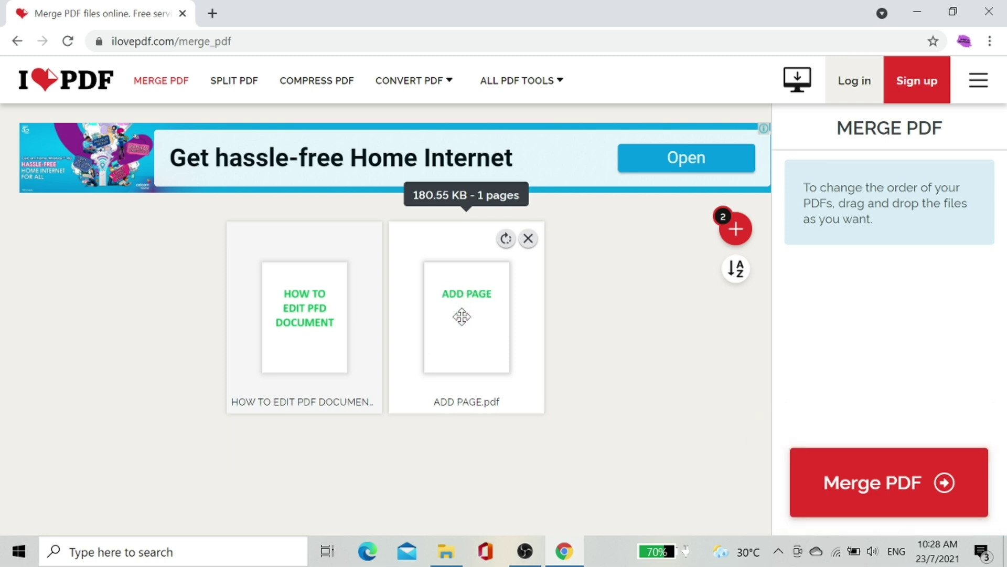
{"action": "left_click", "coordinate": [913, 504]}
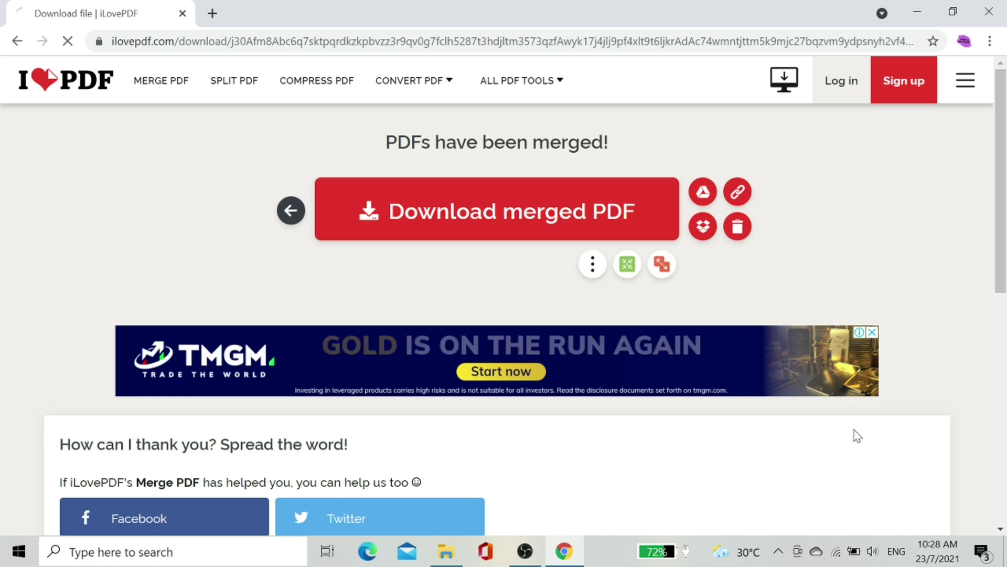
- Download ilovepdf_merged.pdf and review its 8 pages down to the ADD PAGE page
{"action": "left_click", "coordinate": [615, 225]}
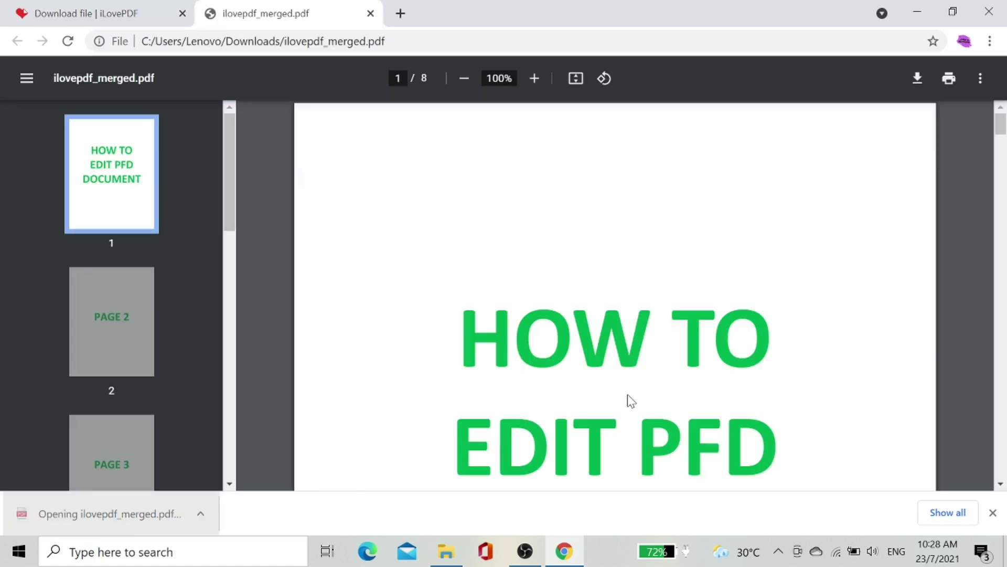
{"action": "scroll", "coordinate": [628, 395], "scroll_direction": "down", "scroll_amount": 5}
{"action": "scroll", "coordinate": [638, 395], "scroll_direction": "down", "scroll_amount": 10}
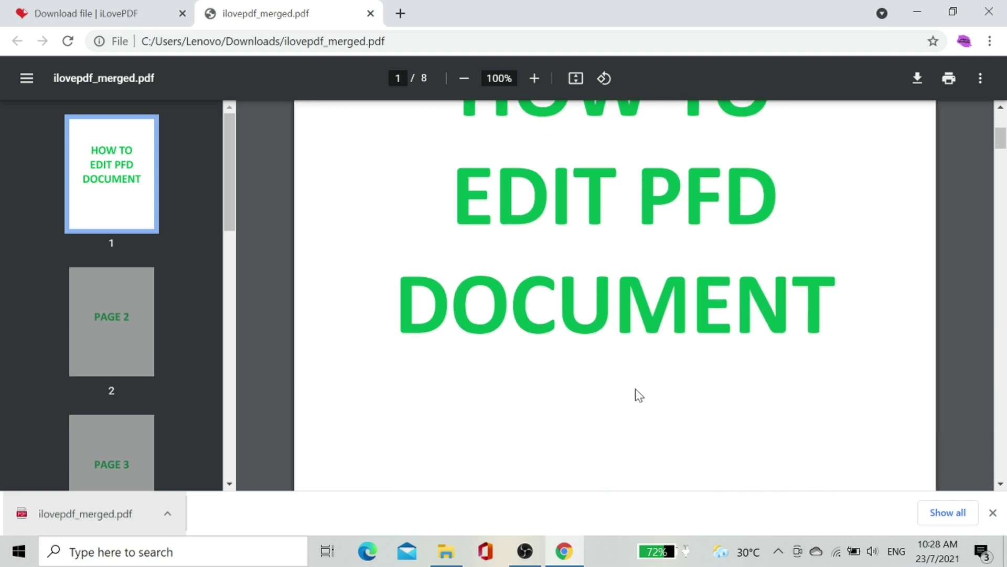
{"action": "scroll", "coordinate": [636, 389], "scroll_direction": "down", "scroll_amount": 15}
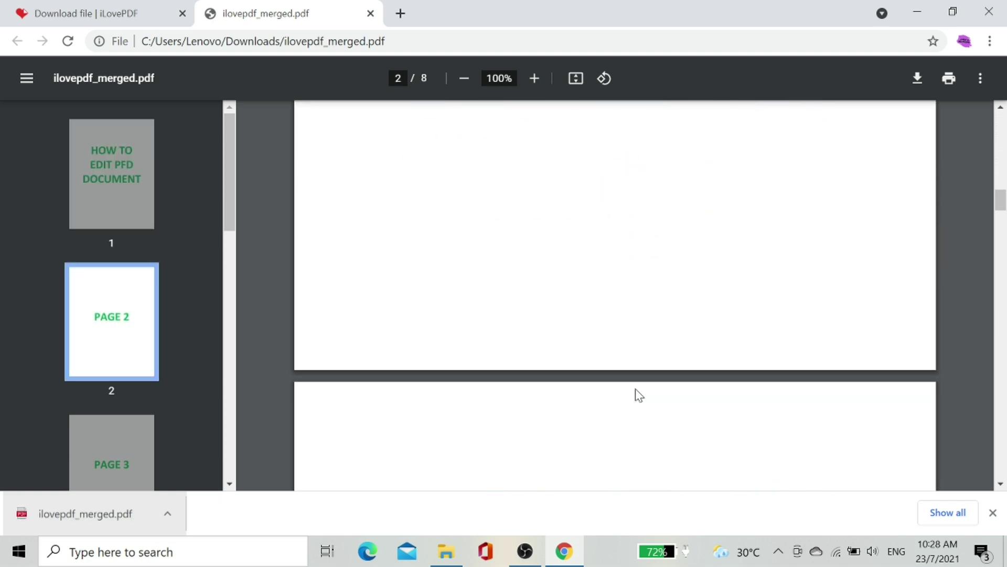
{"action": "scroll", "coordinate": [635, 389], "scroll_direction": "down", "scroll_amount": 10}
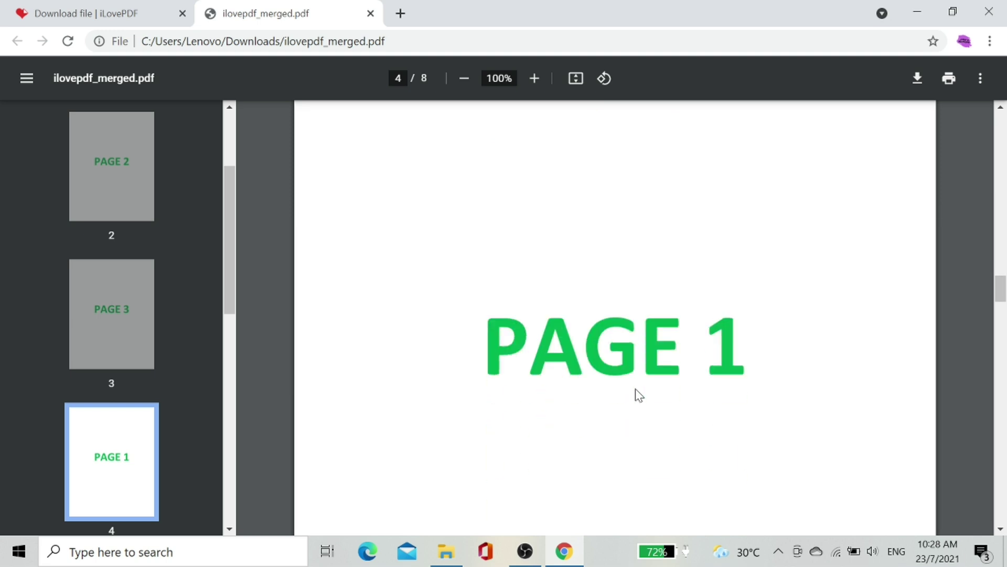
{"action": "scroll", "coordinate": [635, 389], "scroll_direction": "down", "scroll_amount": 15}
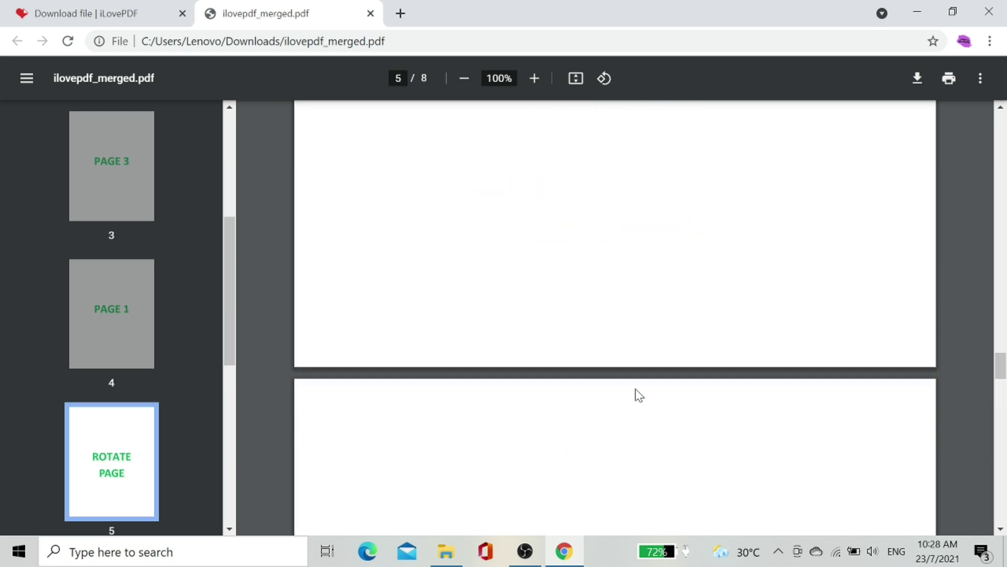
{"action": "scroll", "coordinate": [635, 389], "scroll_direction": "down", "scroll_amount": 10}
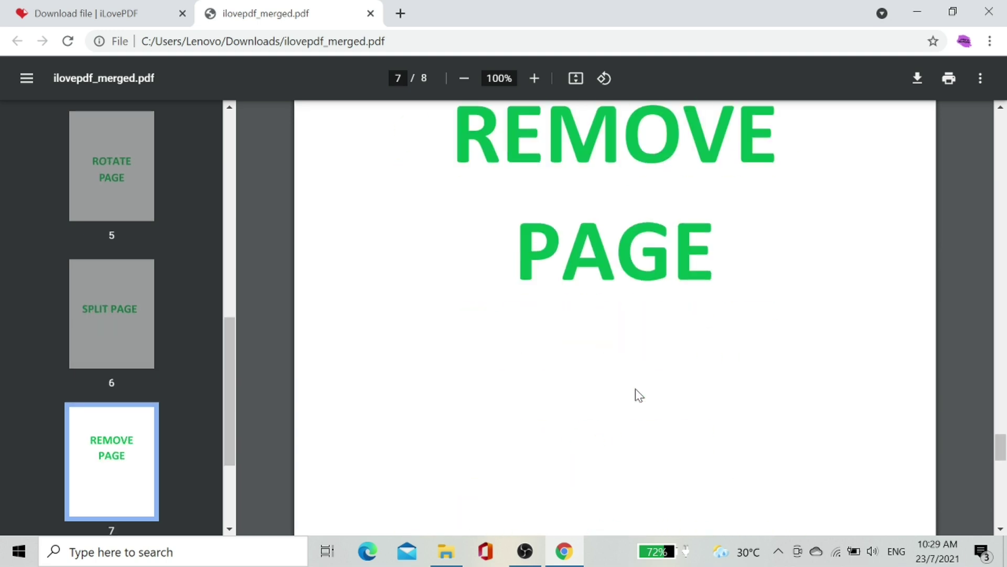
{"action": "scroll", "coordinate": [767, 355], "scroll_direction": "up", "scroll_amount": 5}
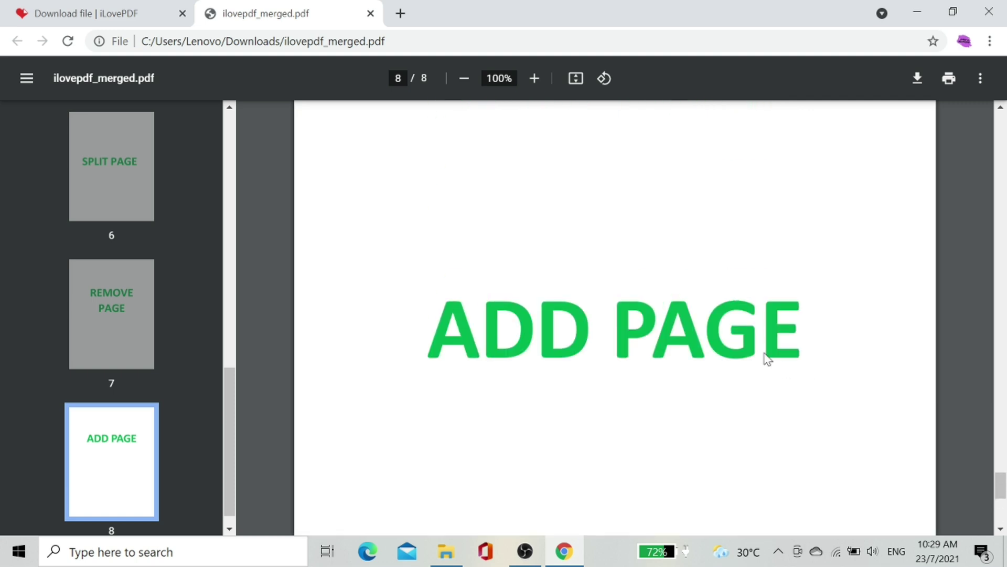
{"action": "scroll", "coordinate": [659, 337], "scroll_direction": "down", "scroll_amount": 3}
{"action": "left_click", "coordinate": [135, 13]}
{"action": "mouse_move", "coordinate": [549, 85]}
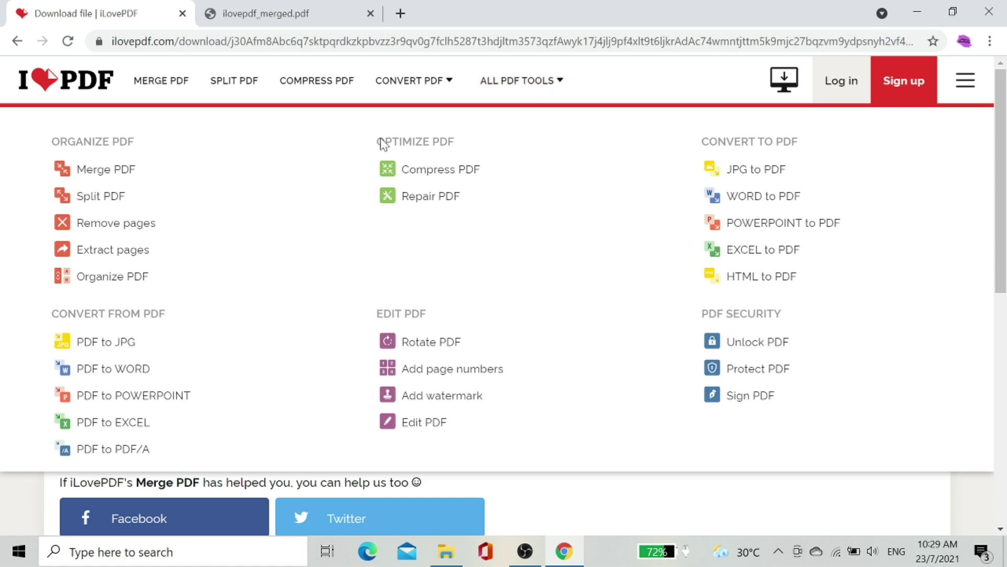
- Open the Split PDF tool and bring up its file picker
{"action": "left_click", "coordinate": [100, 196]}
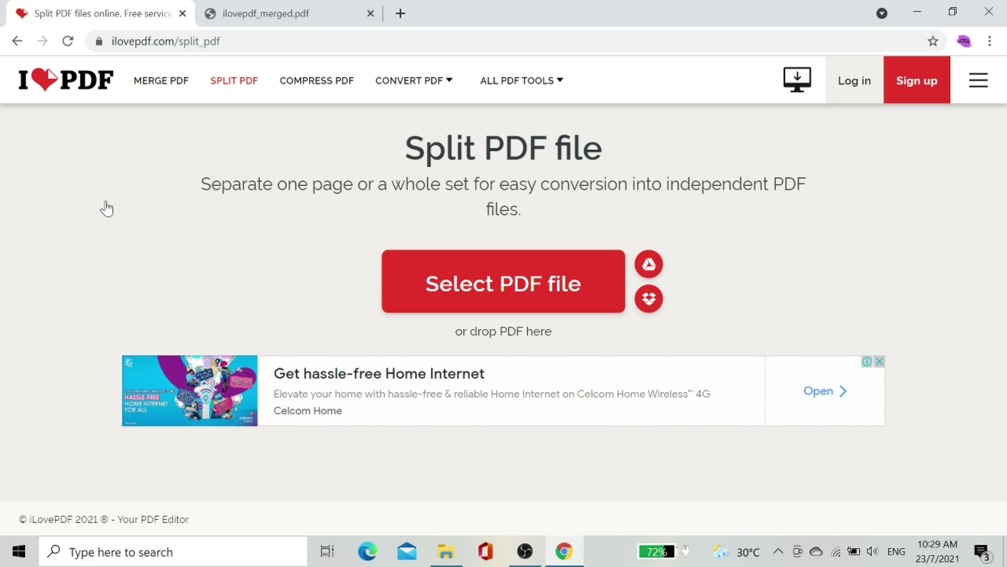
{"action": "left_click", "coordinate": [561, 297]}
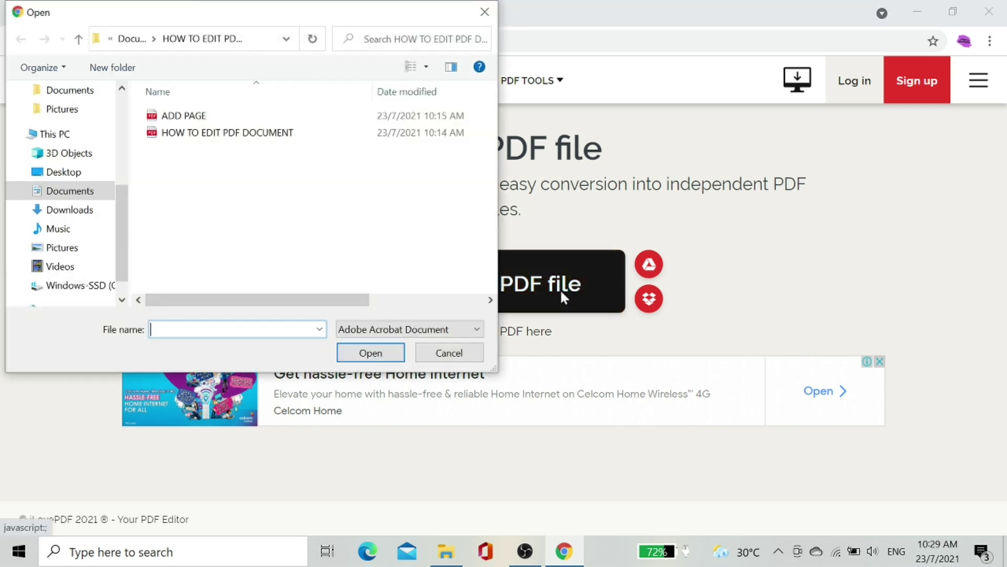
- Load HOW TO EDIT PDF DOCUMENT into the Split tool, with Range 1 covering pages 1 to 7
{"action": "left_click", "coordinate": [235, 138]}
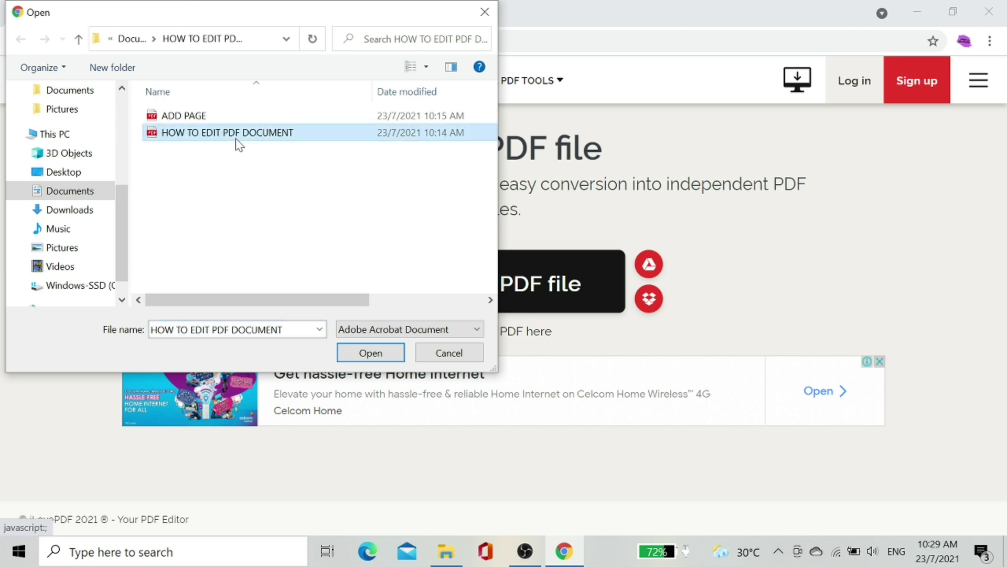
{"action": "left_click", "coordinate": [384, 353]}
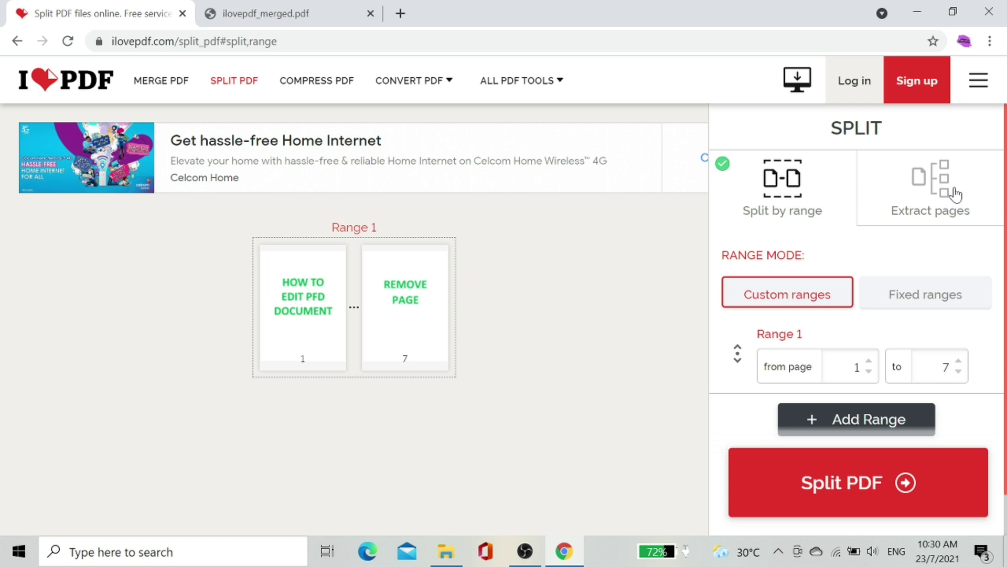
- Split out pages 1–2 by custom range and download HOW TO EDIT PDF DOCUMENT-1-2.pdf
{"action": "left_click", "coordinate": [959, 371]}
{"action": "left_click", "coordinate": [959, 371]}
{"action": "left_click", "coordinate": [959, 371]}
{"action": "left_click", "coordinate": [958, 371]}
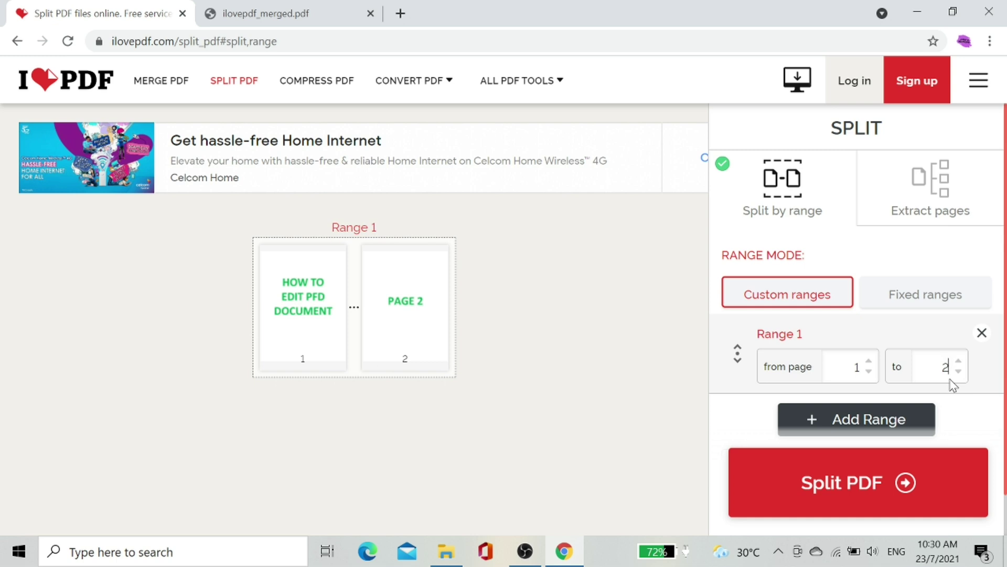
{"action": "left_click", "coordinate": [942, 189]}
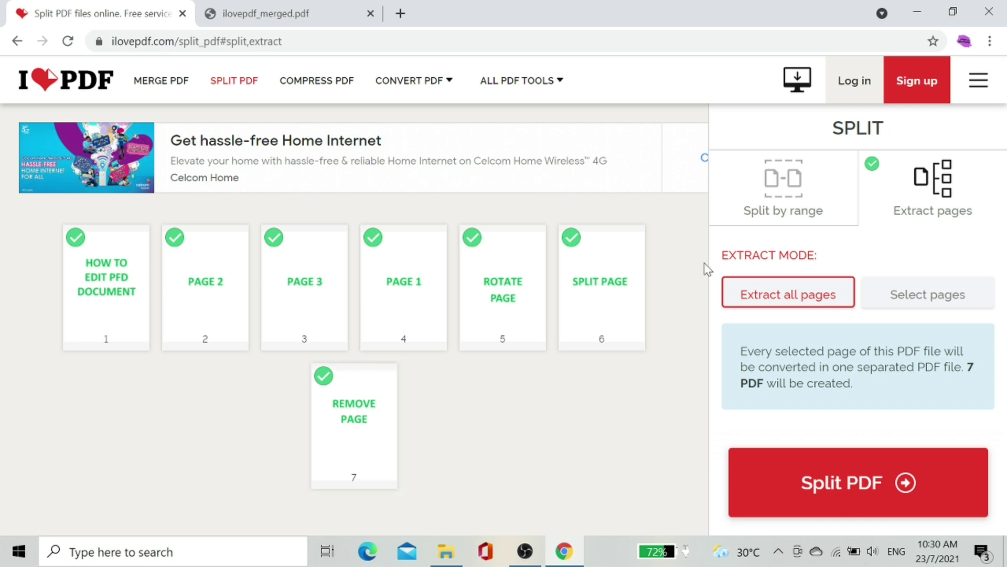
{"action": "left_click", "coordinate": [779, 202]}
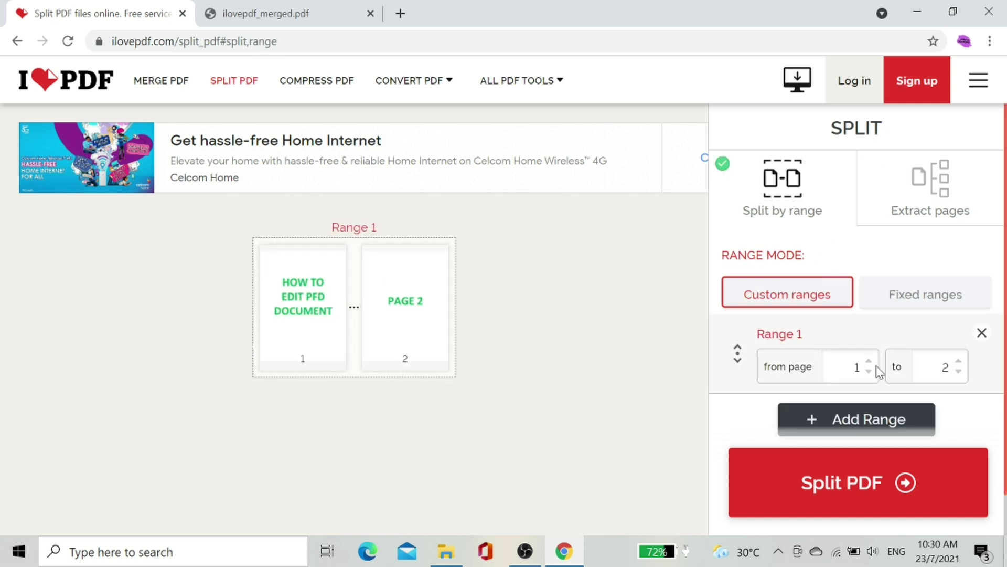
{"action": "left_click", "coordinate": [855, 500]}
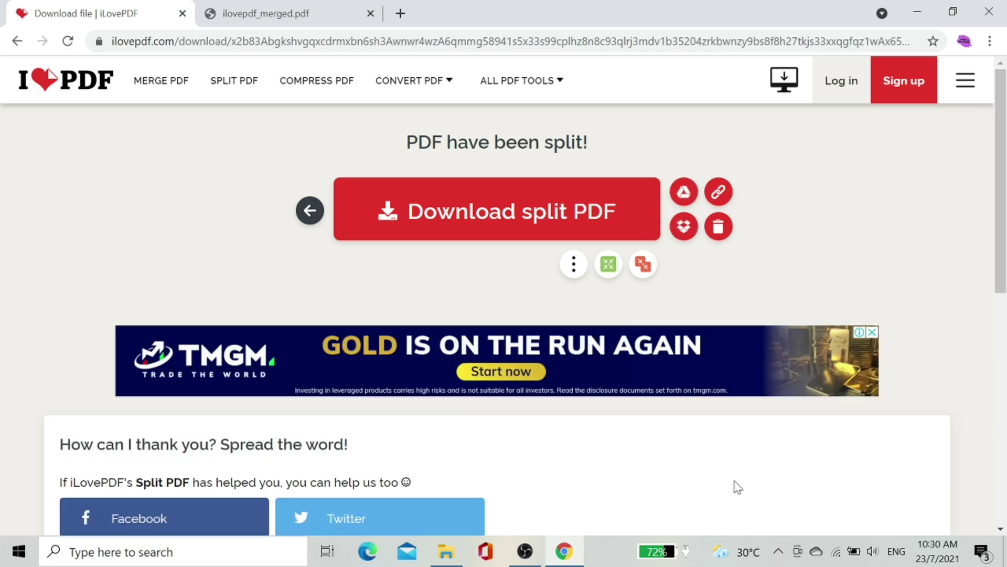
{"action": "left_click", "coordinate": [503, 239]}
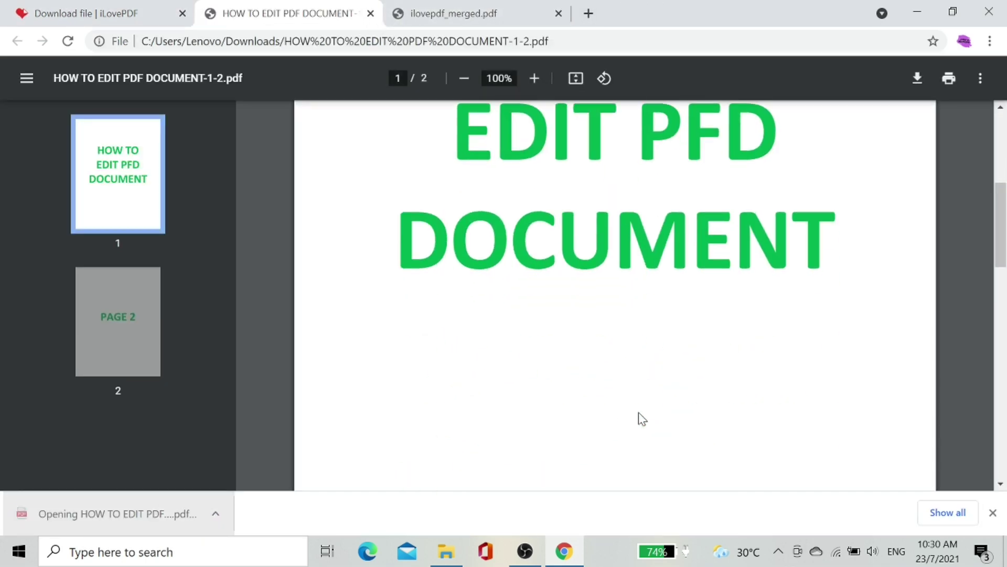
{"action": "scroll", "coordinate": [639, 414], "scroll_direction": "down", "scroll_amount": 10}
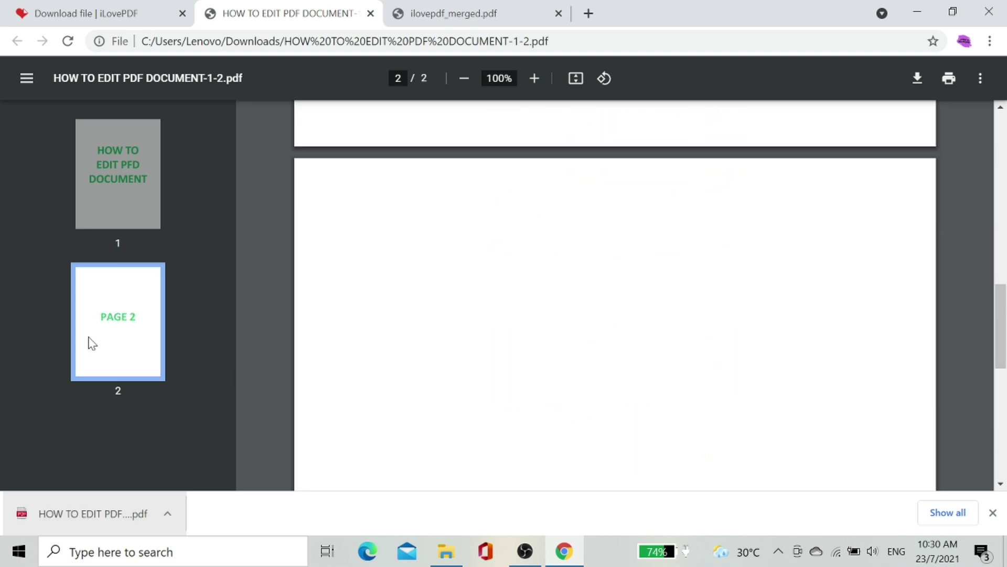
- Check the split file's two pages: the title page and PAGE 2
{"action": "left_click", "coordinate": [127, 150]}
{"action": "left_click", "coordinate": [136, 304]}
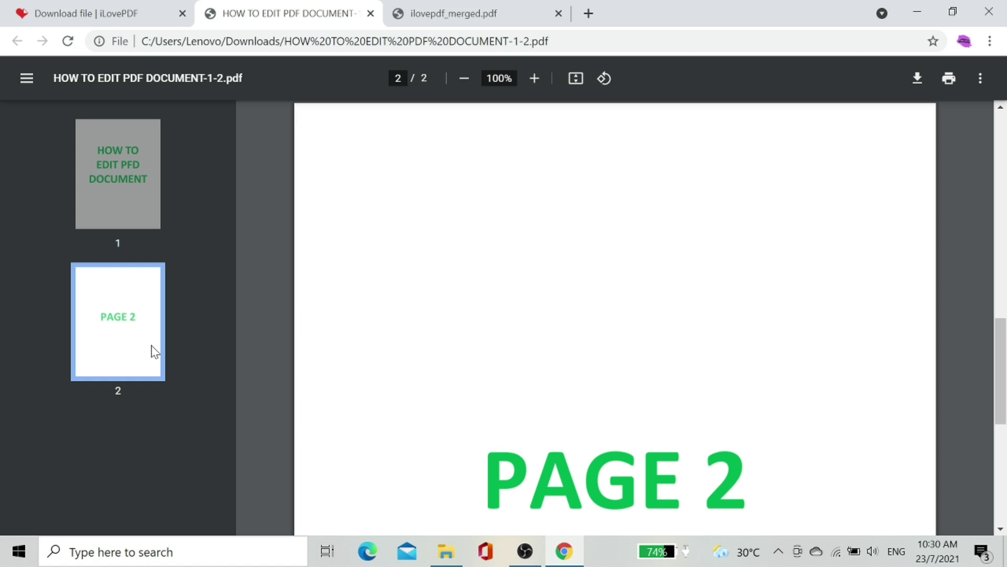
- Return to the iLovePDF tab and open the Remove pages tool
{"action": "left_click", "coordinate": [76, 6]}
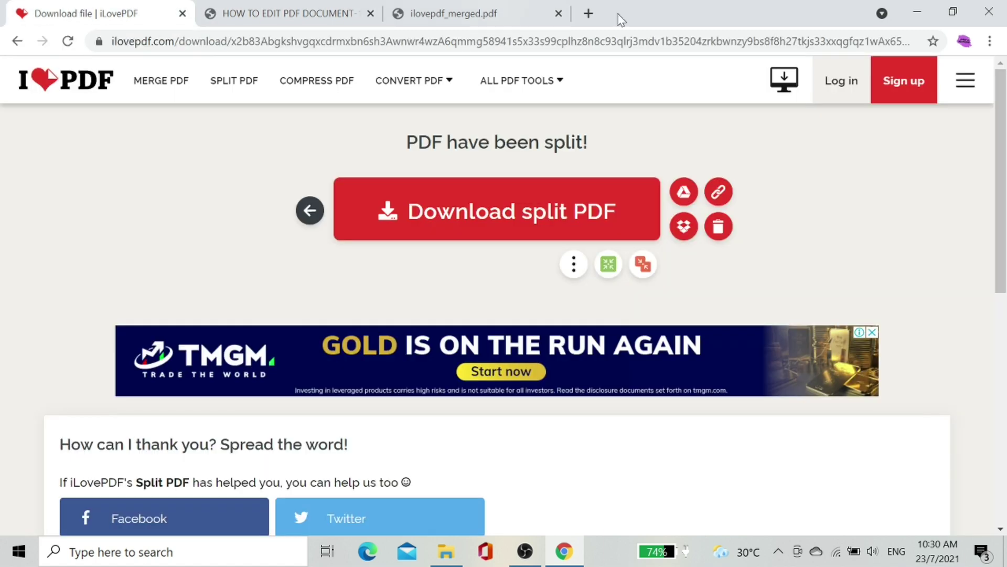
{"action": "mouse_move", "coordinate": [546, 87]}
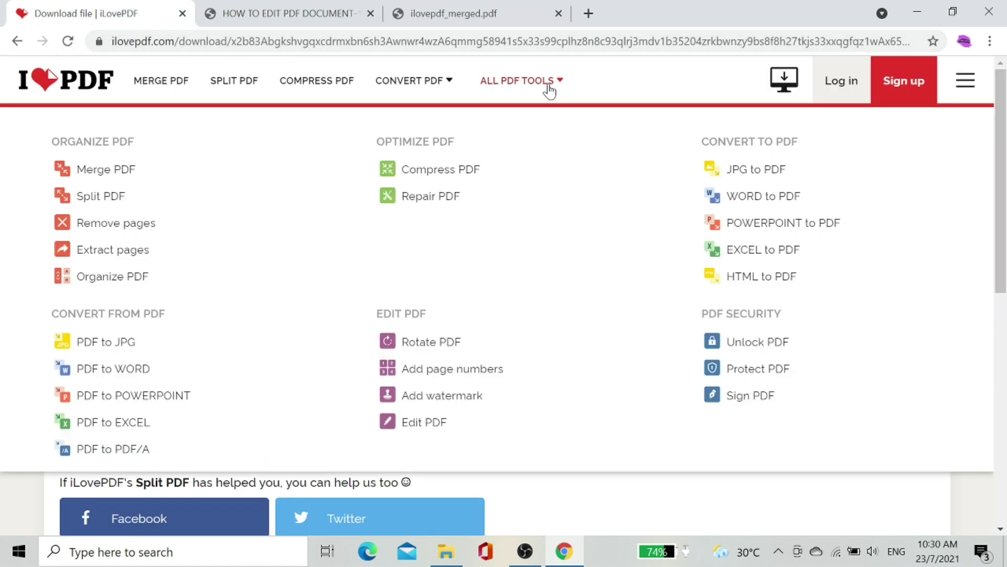
{"action": "left_click", "coordinate": [174, 228]}
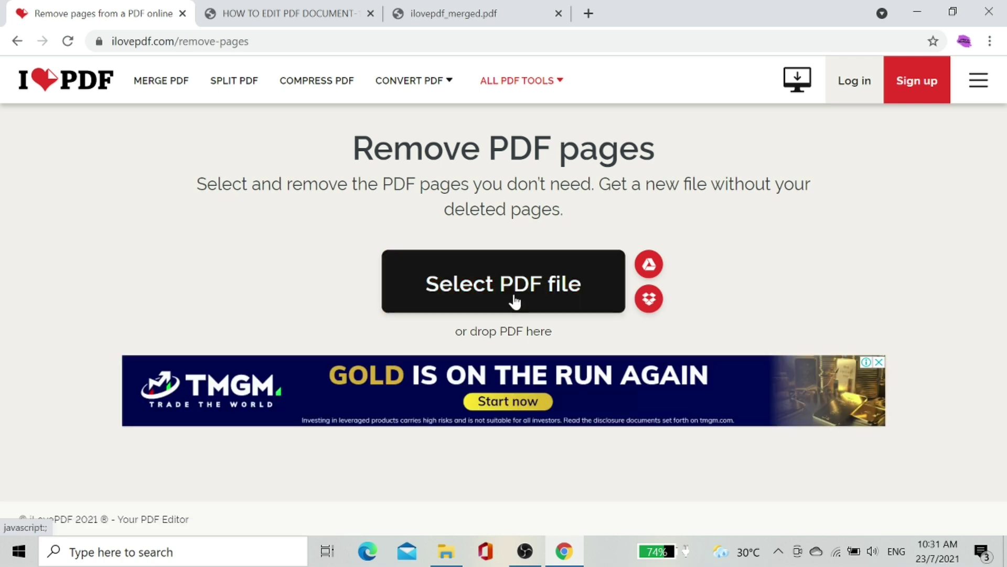
- Remove page 7 from HOW TO EDIT PDF DOCUMENT and open the 6-page _removed.pdf download
{"action": "left_click", "coordinate": [515, 301]}
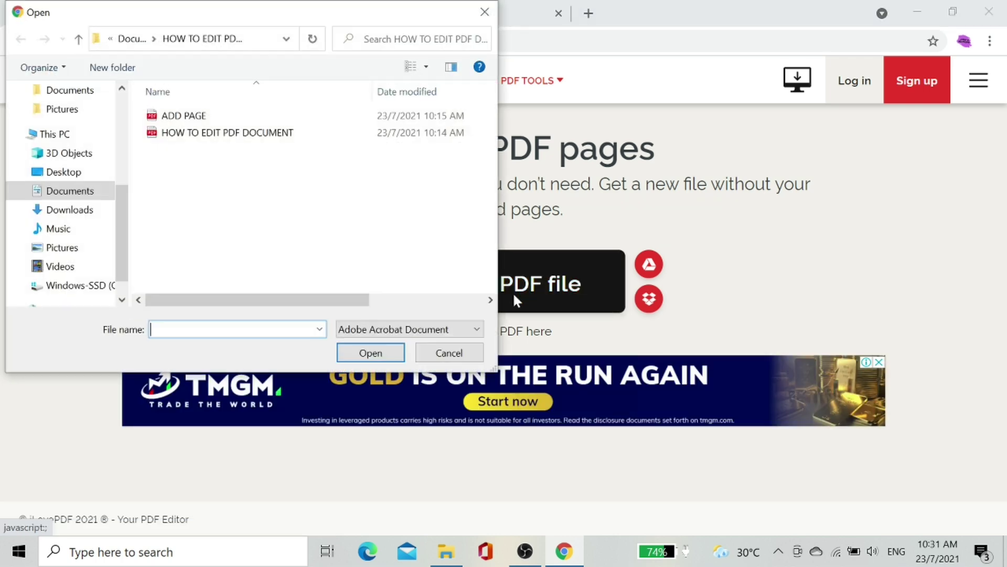
{"action": "left_click", "coordinate": [274, 138]}
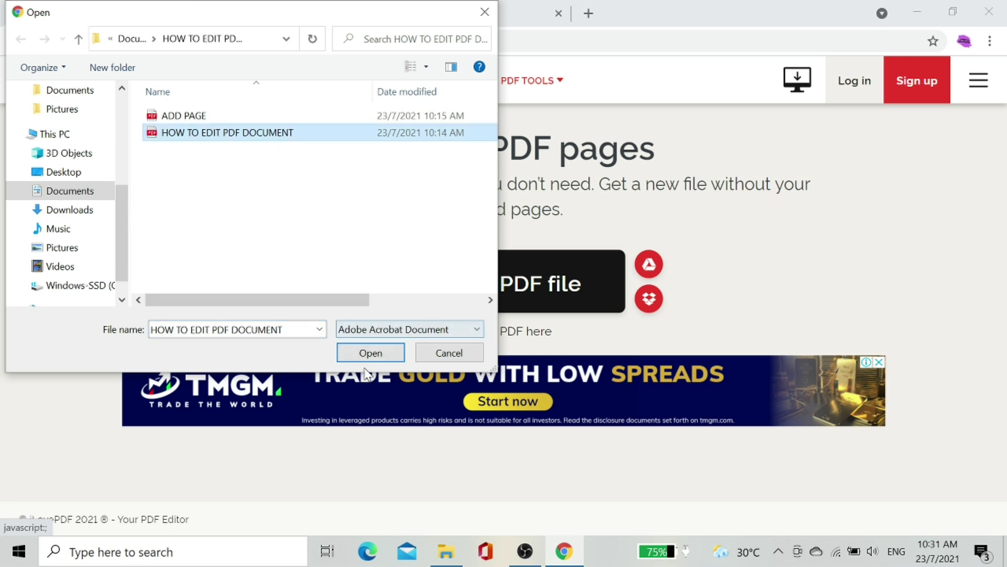
{"action": "left_click", "coordinate": [371, 352]}
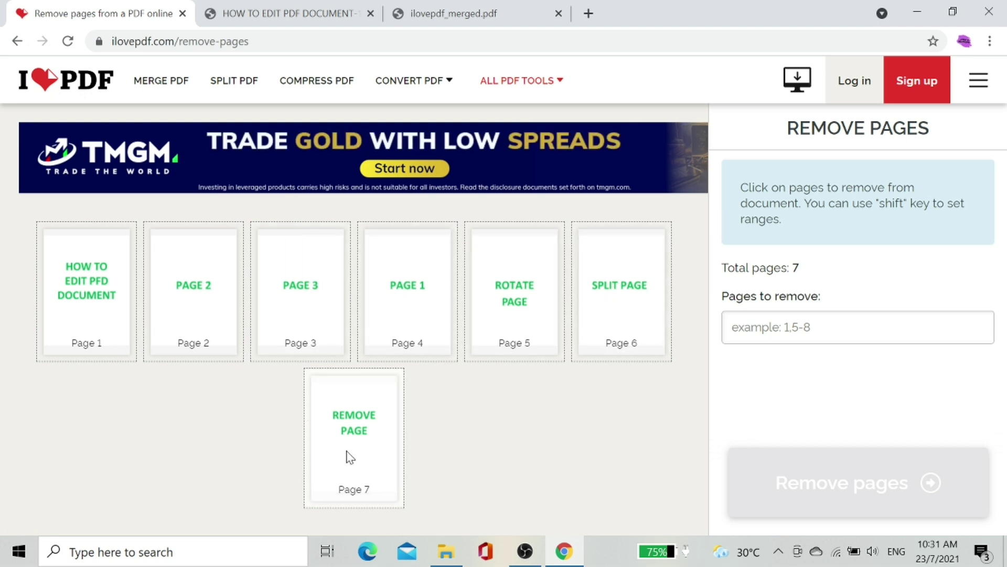
{"action": "left_click", "coordinate": [367, 457]}
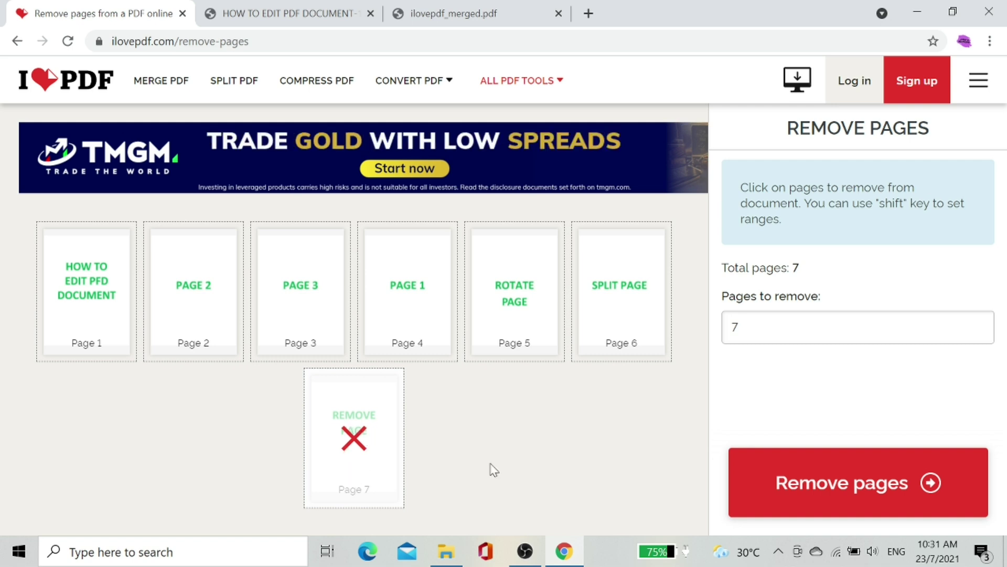
{"action": "left_click", "coordinate": [897, 494]}
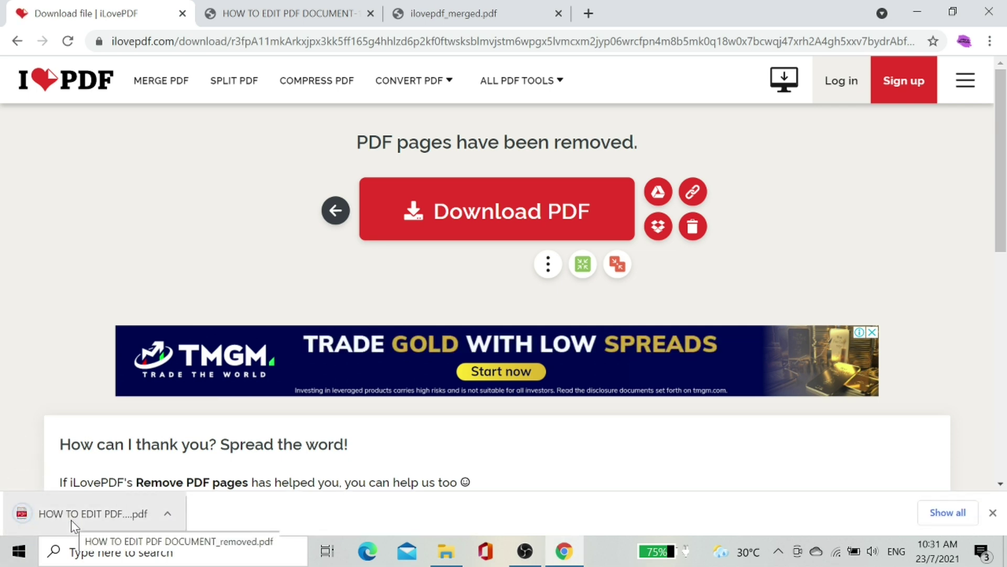
{"action": "left_click", "coordinate": [74, 522]}
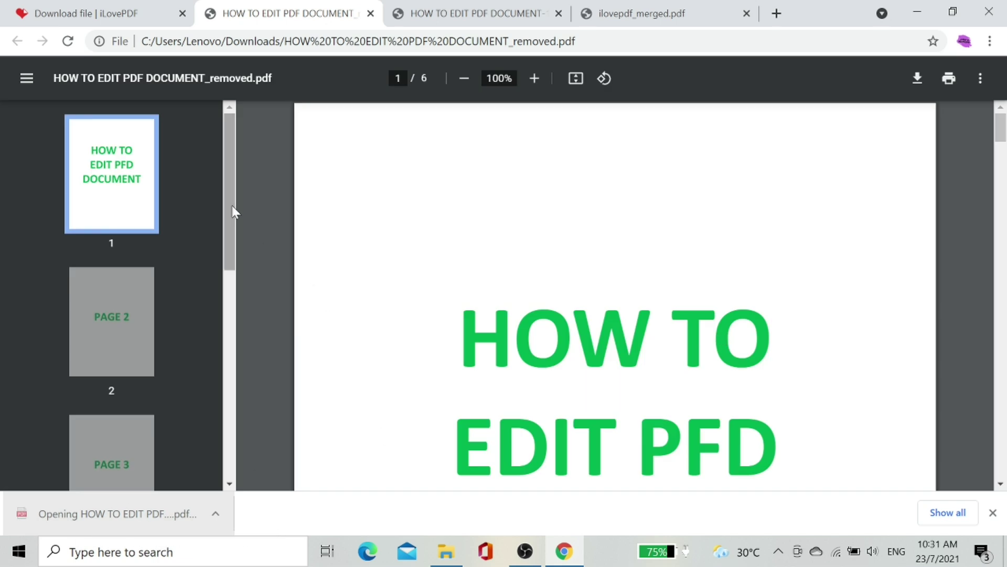
- Scroll through the six pages of HOW TO EDIT PDF DOCUMENT_removed.pdf, ending on SPLIT PAGE
{"action": "scroll", "coordinate": [157, 226], "scroll_direction": "down", "scroll_amount": 1}
{"action": "scroll", "coordinate": [158, 226], "scroll_direction": "down", "scroll_amount": 8}
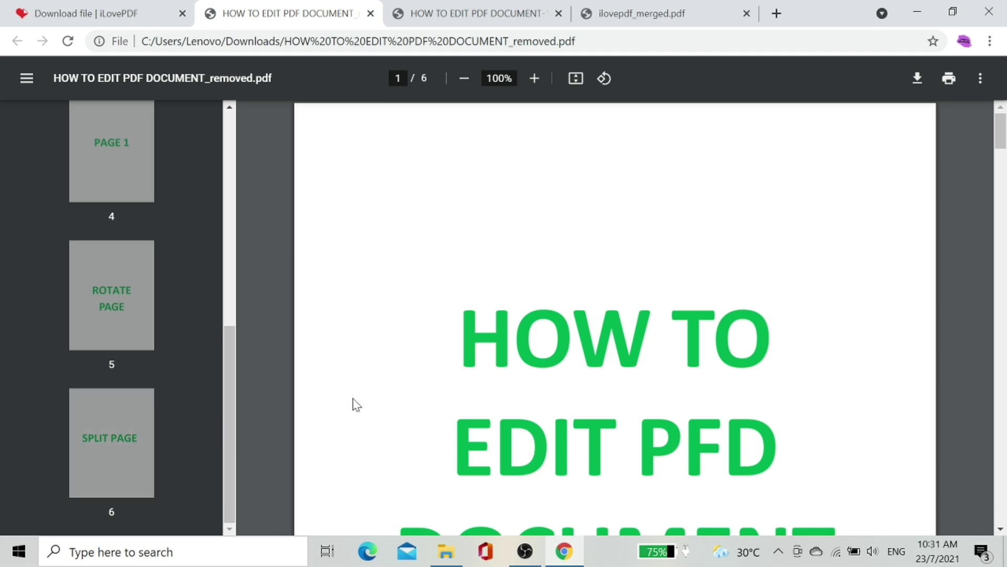
{"action": "scroll", "coordinate": [355, 403], "scroll_direction": "down", "scroll_amount": 15}
{"action": "left_click_drag", "start_coordinate": [1003, 205], "coordinate": [997, 498]}
{"action": "scroll", "coordinate": [677, 392], "scroll_direction": "up", "scroll_amount": 3}
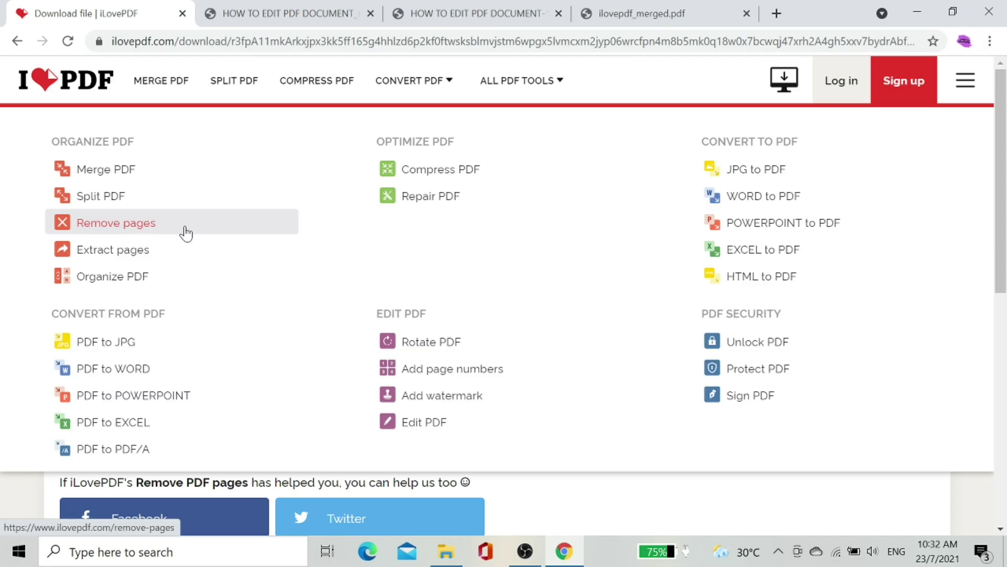
- Load HOW TO EDIT PDF DOCUMENT into Organize PDF and review its seven page thumbnails
{"action": "left_click", "coordinate": [180, 274]}
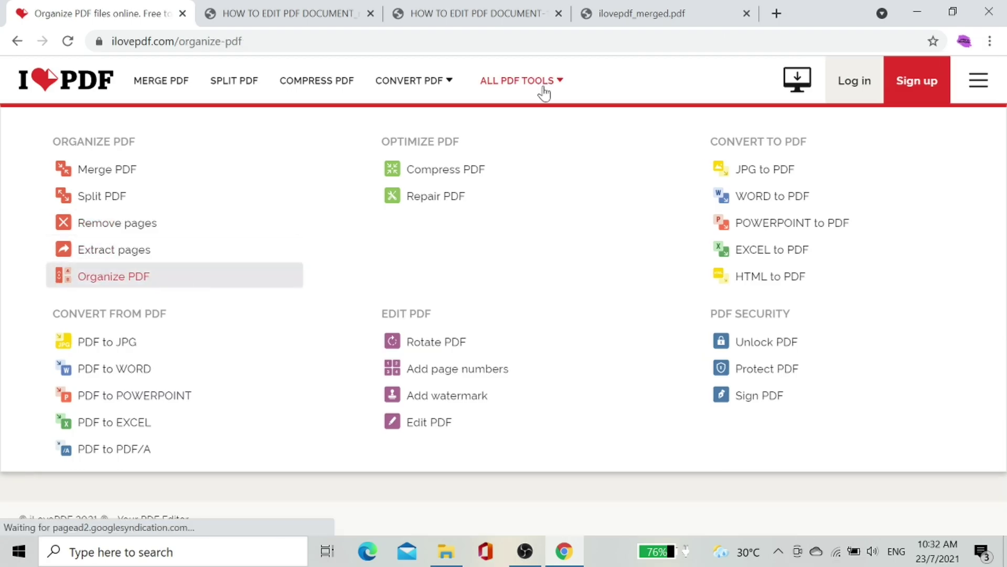
{"action": "left_click", "coordinate": [277, 286]}
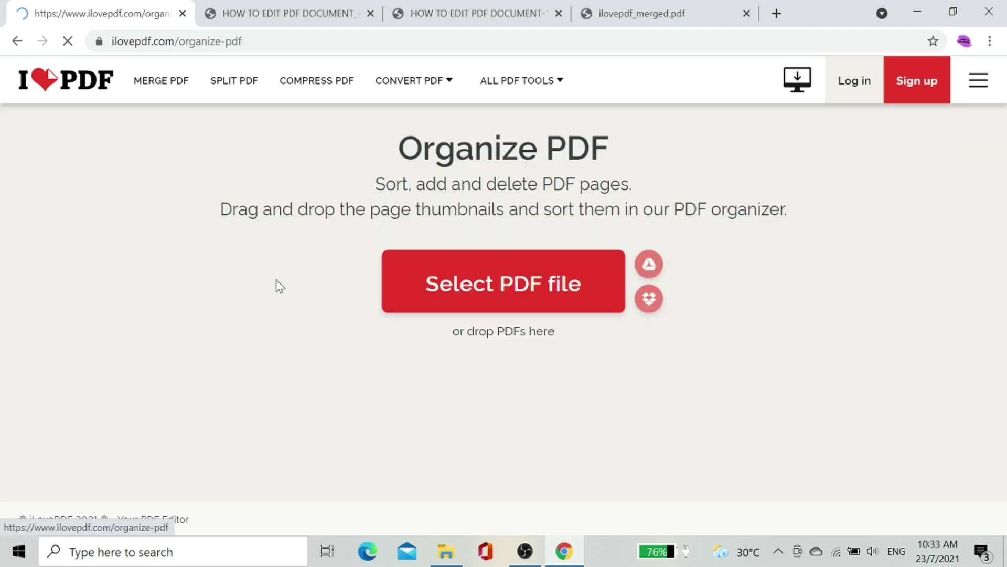
{"action": "left_click", "coordinate": [420, 285]}
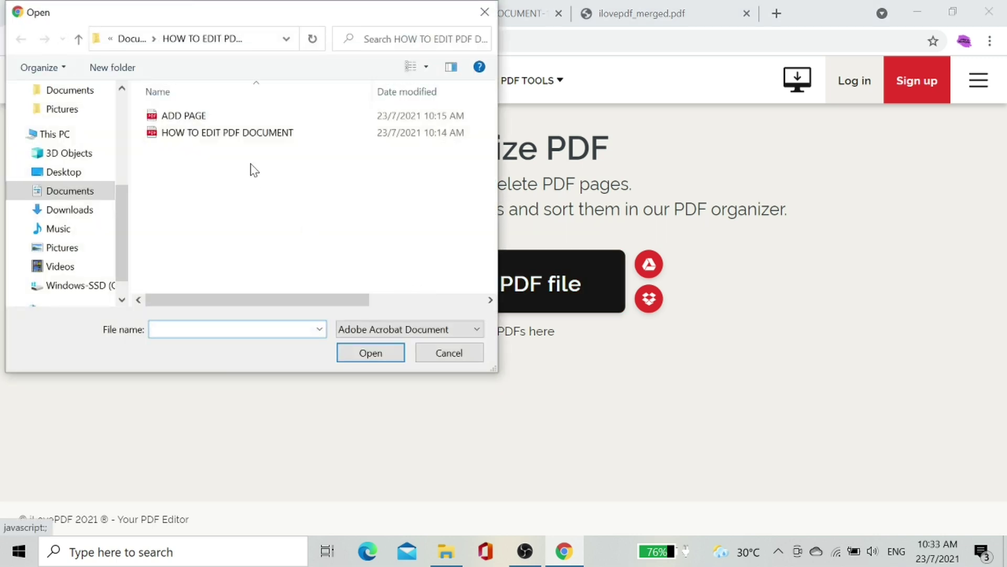
{"action": "left_click", "coordinate": [252, 137]}
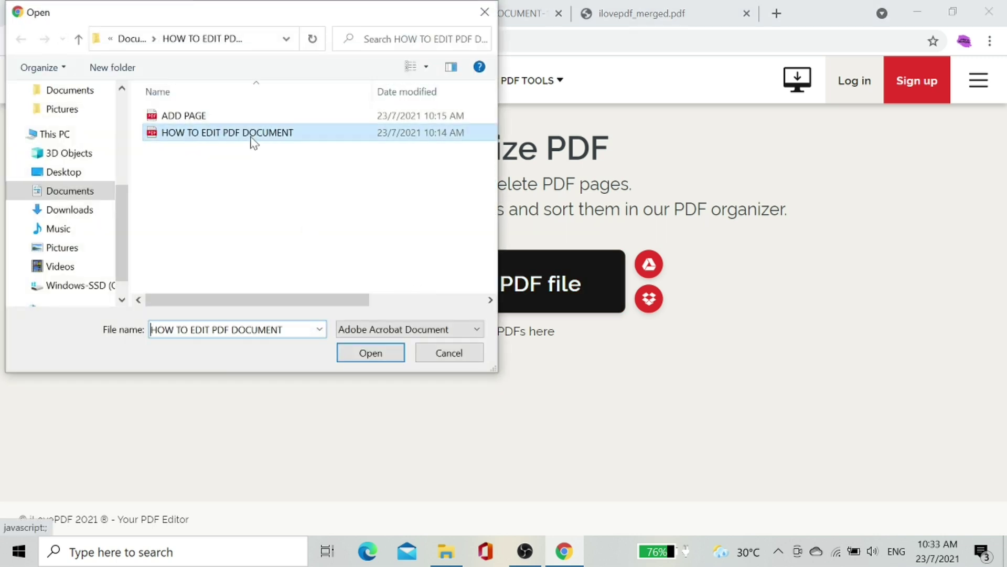
{"action": "left_click", "coordinate": [396, 360]}
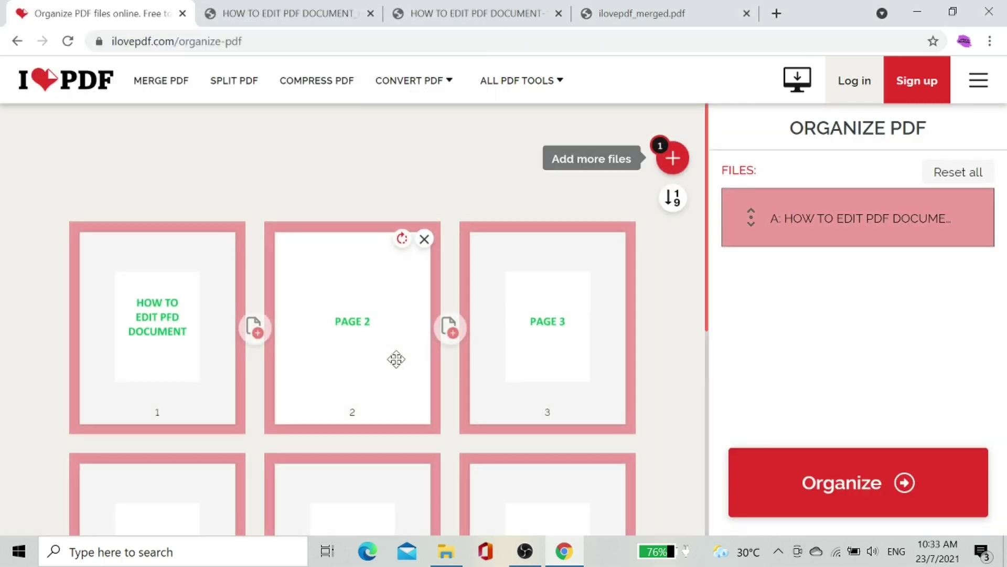
{"action": "scroll", "coordinate": [679, 344], "scroll_direction": "down", "scroll_amount": 3}
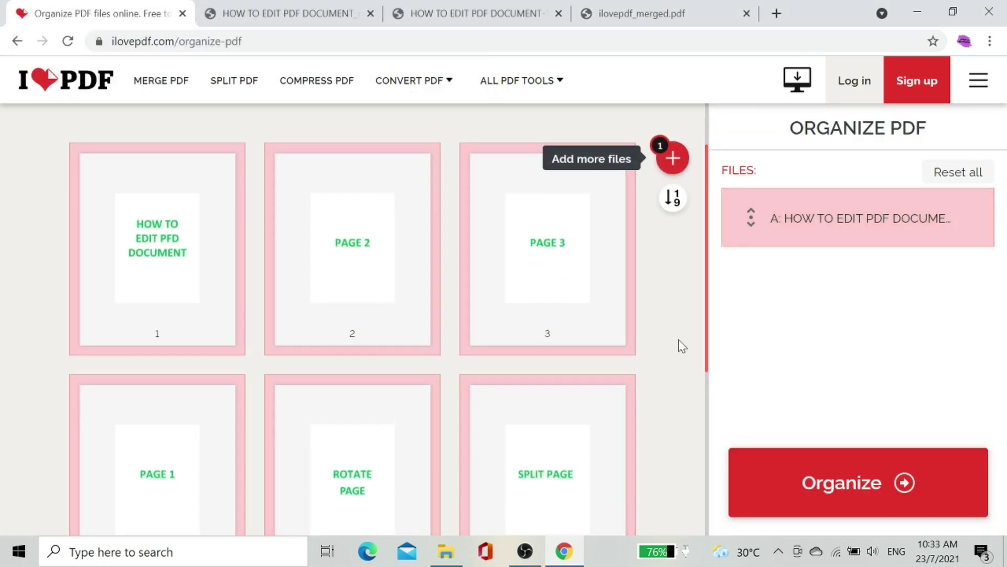
{"action": "scroll", "coordinate": [682, 345], "scroll_direction": "down", "scroll_amount": 5}
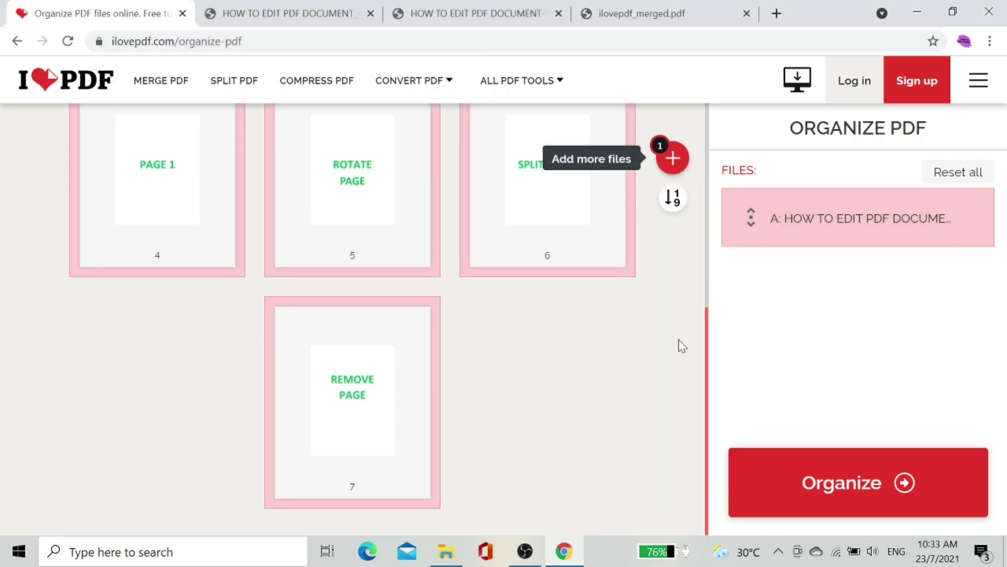
{"action": "scroll", "coordinate": [667, 351], "scroll_direction": "up", "scroll_amount": 6}
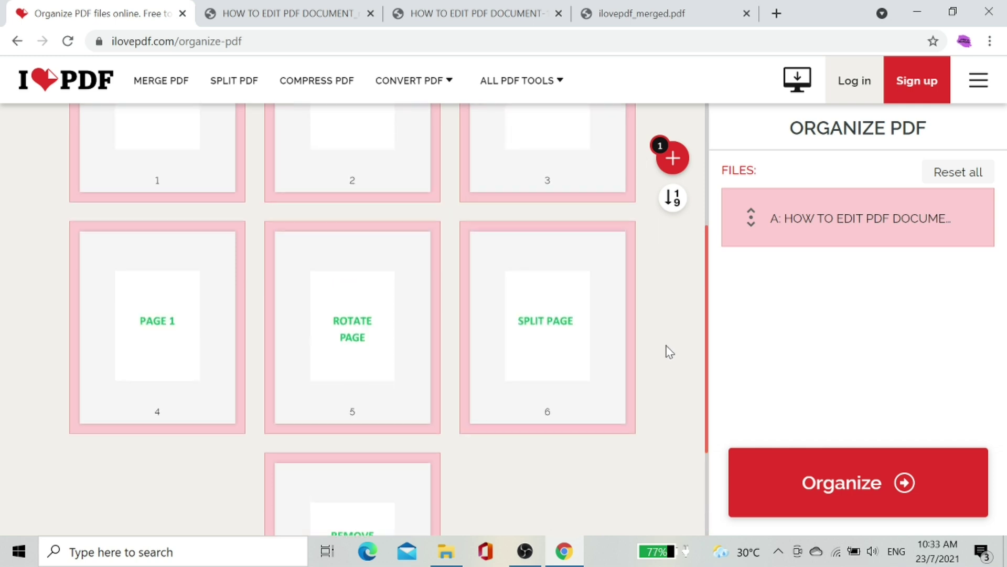
{"action": "scroll", "coordinate": [670, 352], "scroll_direction": "up", "scroll_amount": 2}
{"action": "scroll", "coordinate": [670, 352], "scroll_direction": "down", "scroll_amount": 3}
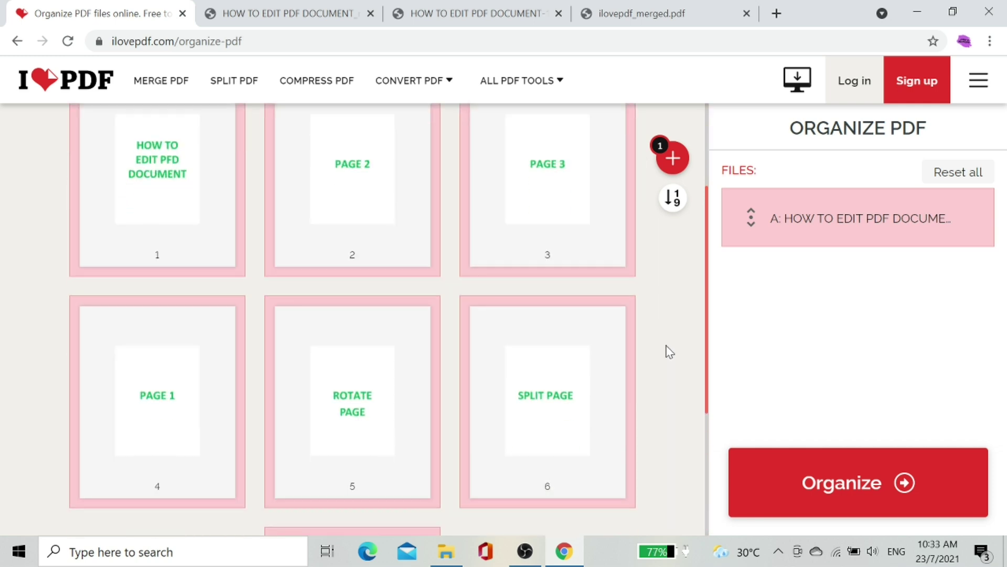
{"action": "scroll", "coordinate": [670, 351], "scroll_direction": "up", "scroll_amount": 2}
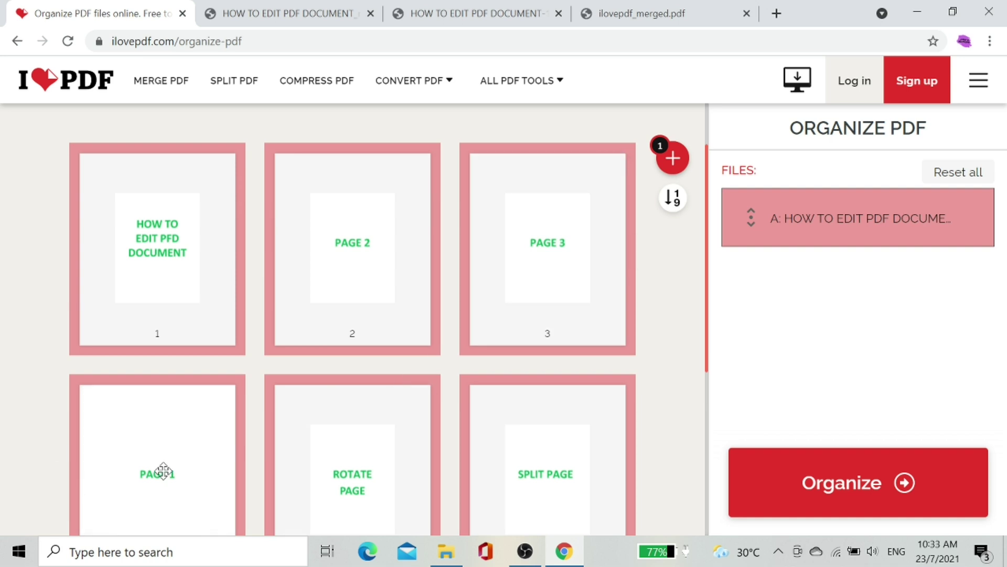
- Move PAGE 1 right after the title page and delete the REMOVE PAGE page
{"action": "left_click_drag", "start_coordinate": [162, 472], "coordinate": [375, 188]}
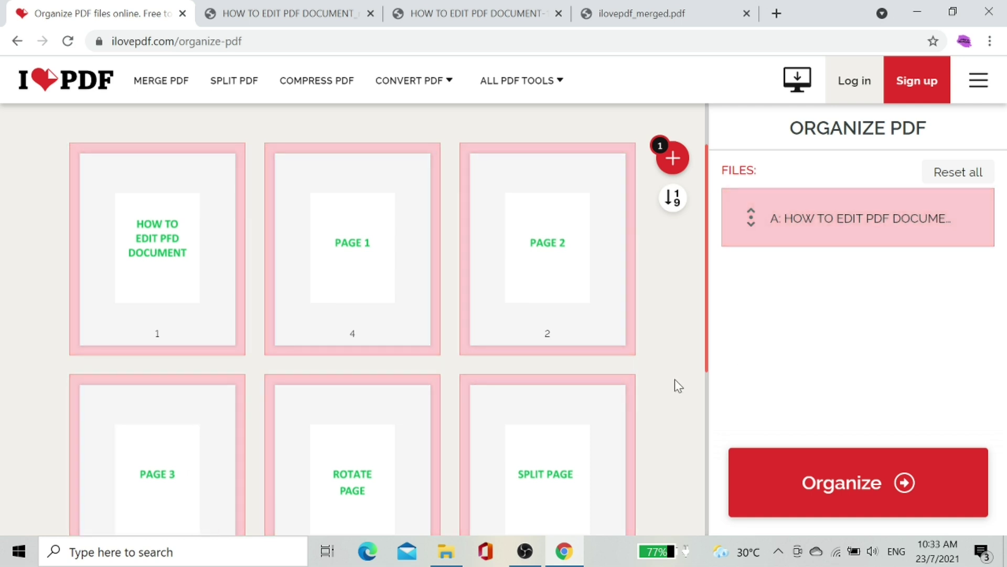
{"action": "scroll", "coordinate": [675, 379], "scroll_direction": "down", "scroll_amount": 6}
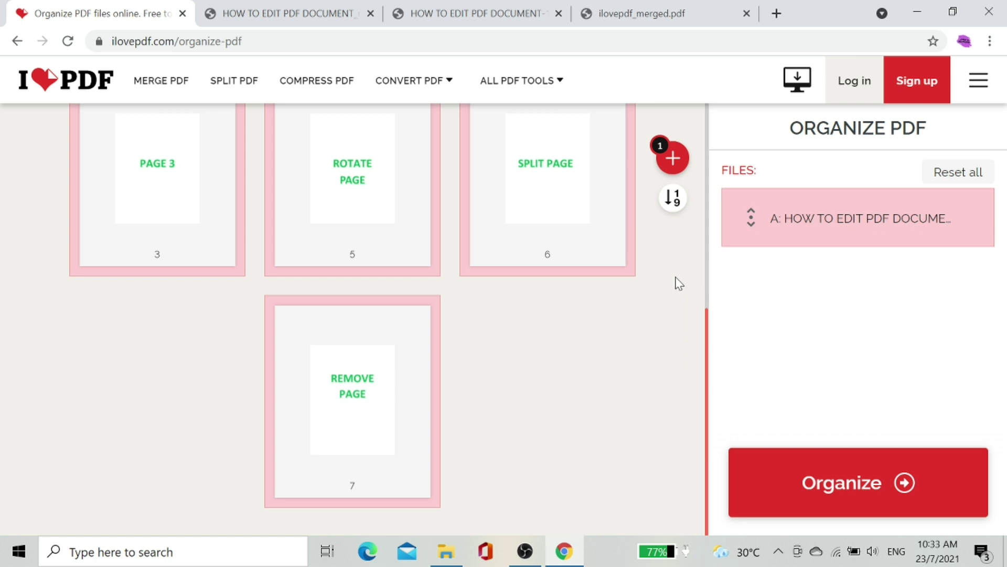
{"action": "scroll", "coordinate": [675, 277], "scroll_direction": "up", "scroll_amount": 2}
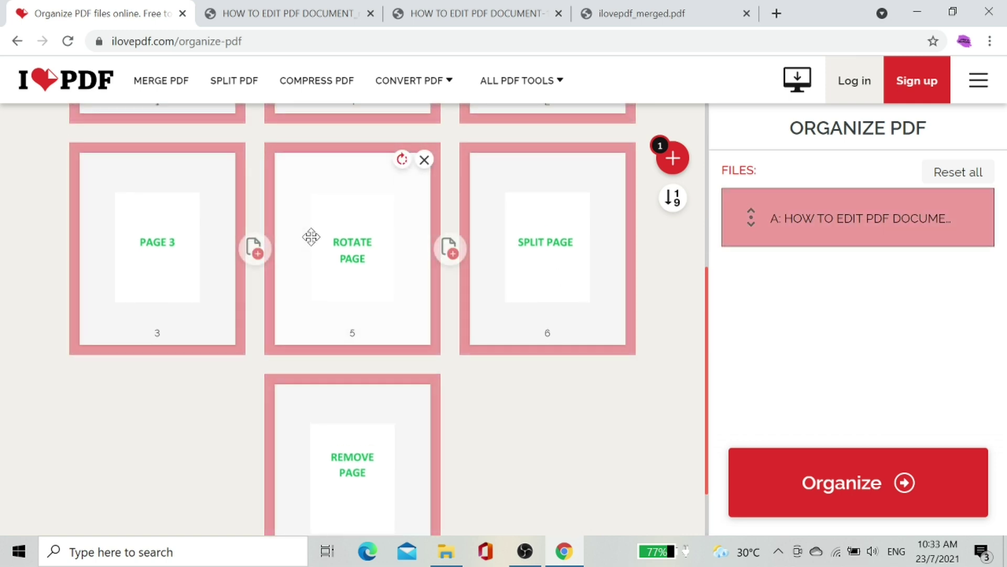
{"action": "mouse_move", "coordinate": [412, 448]}
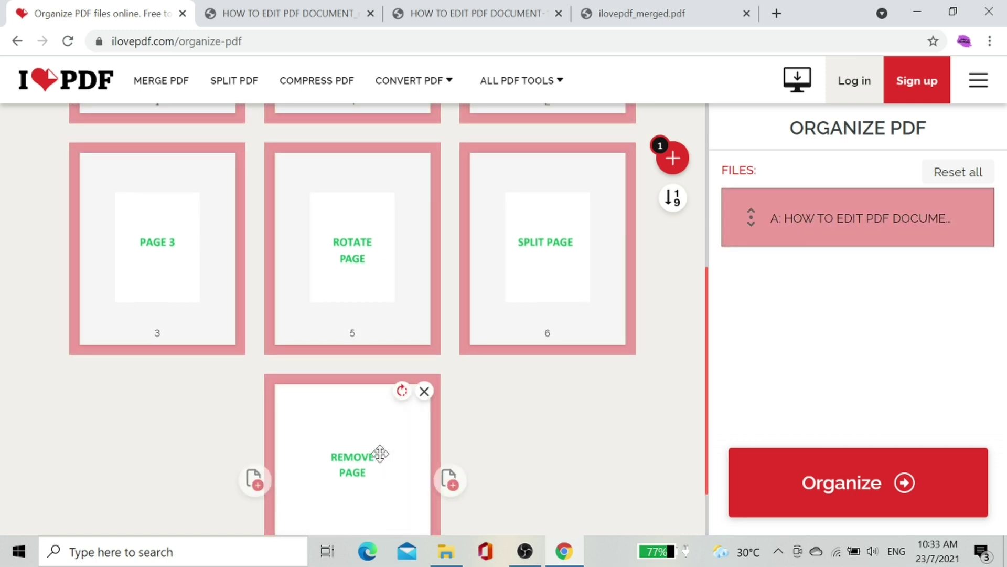
{"action": "left_click", "coordinate": [426, 393]}
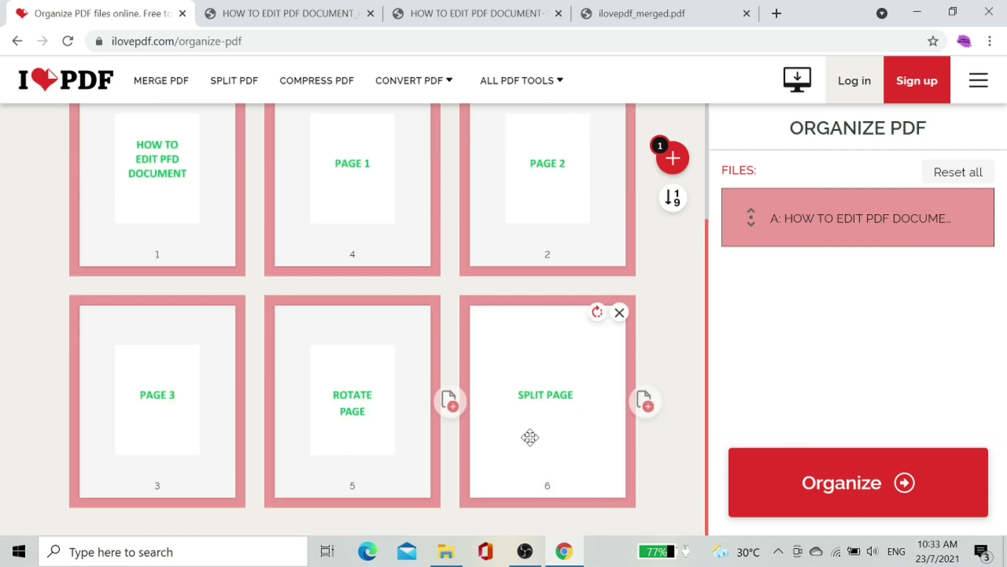
- Rotate ROTATE PAGE three quarter turns, organize the PDF, and open the downloaded result
{"action": "mouse_move", "coordinate": [380, 429]}
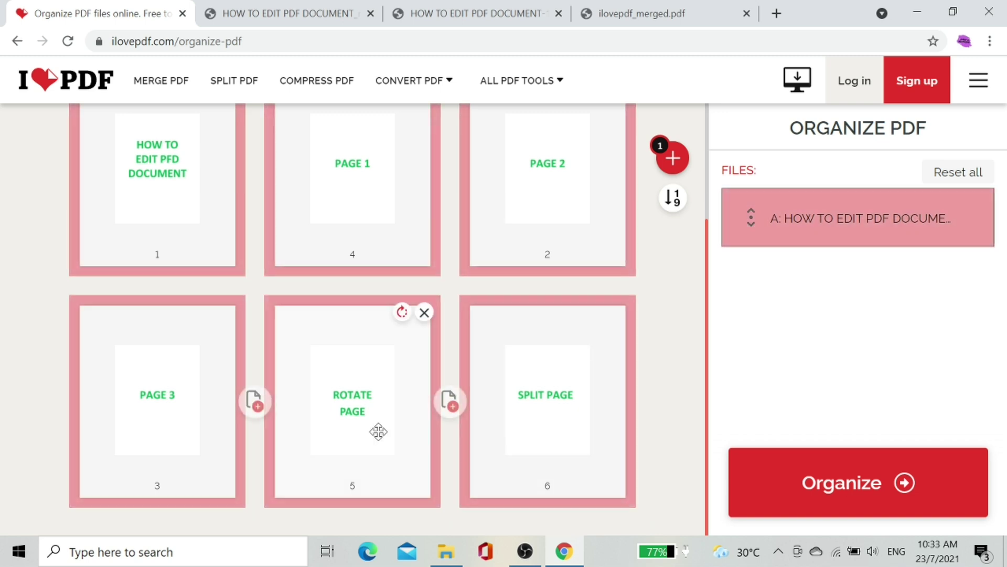
{"action": "left_click", "coordinate": [402, 314]}
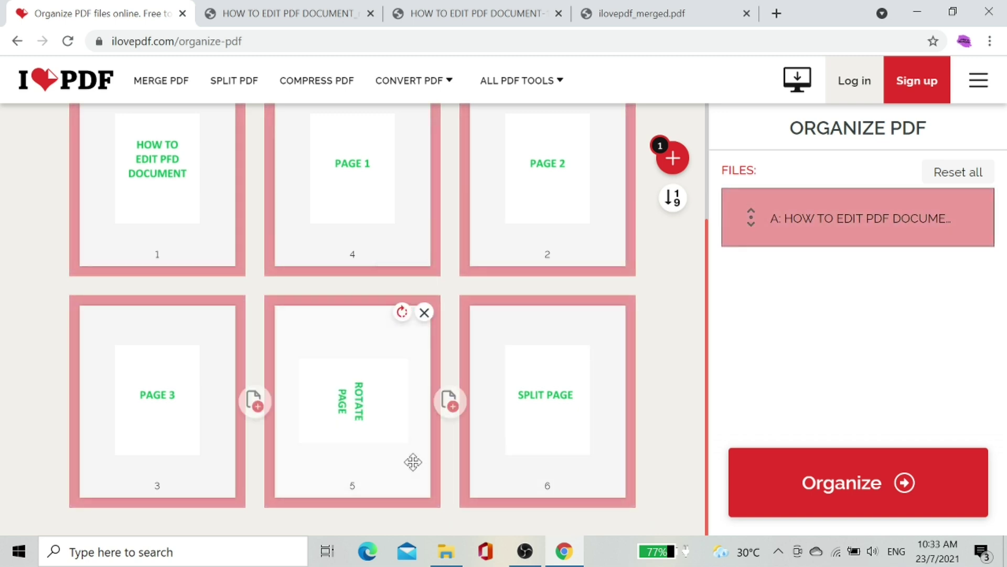
{"action": "left_click", "coordinate": [403, 314]}
{"action": "left_click", "coordinate": [403, 313]}
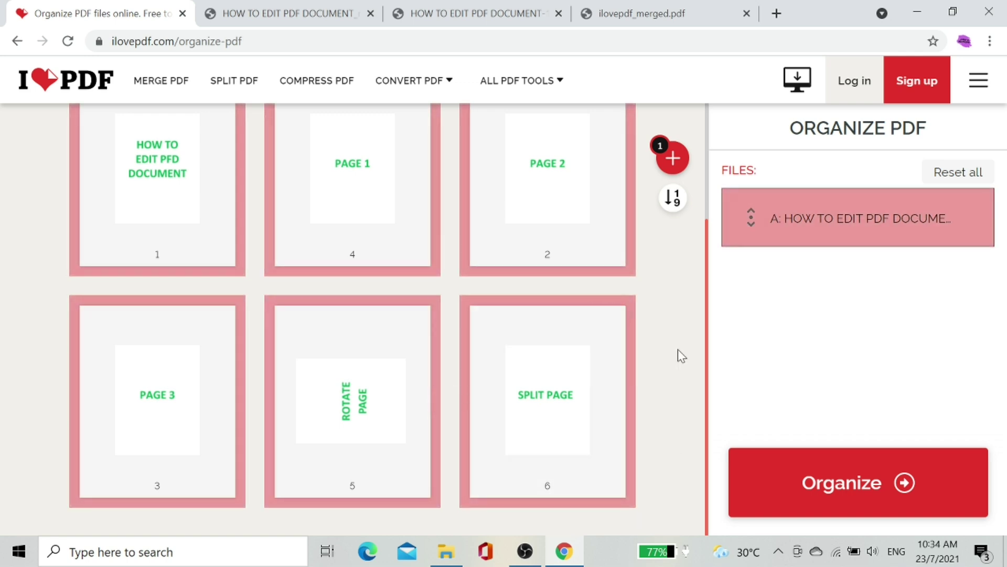
{"action": "left_click", "coordinate": [834, 495]}
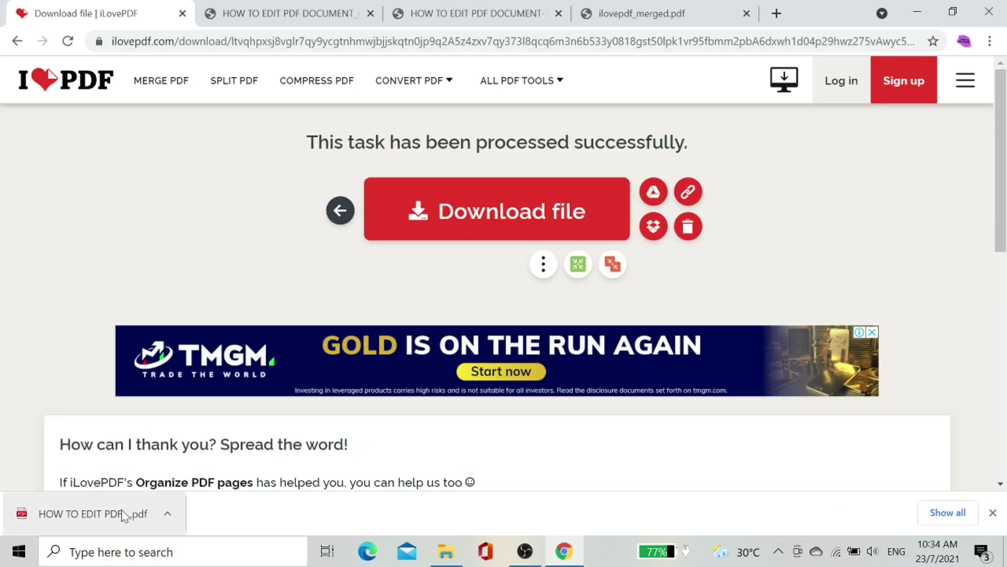
{"action": "left_click", "coordinate": [122, 516]}
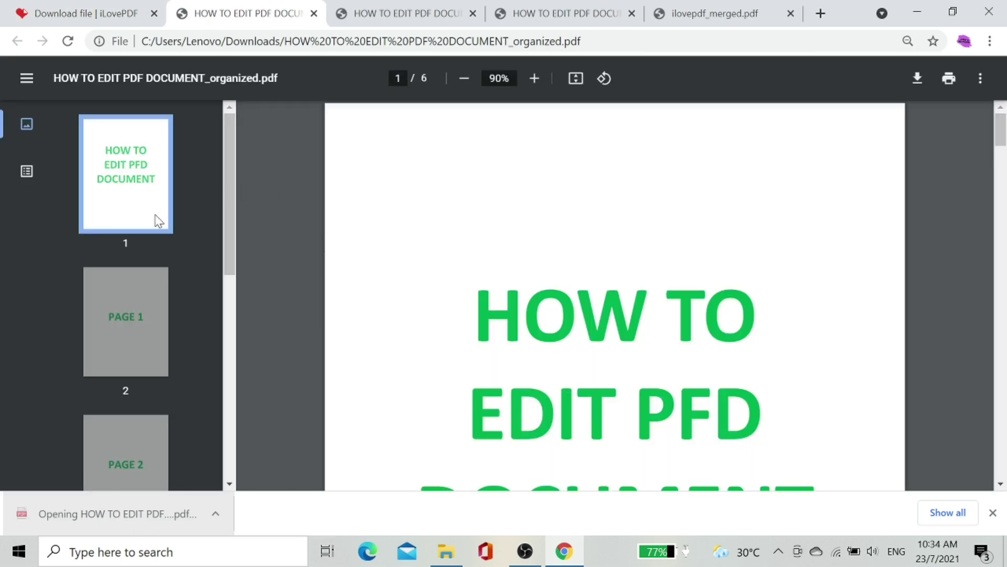
- Inspect the organized PDF's pages, checking the sideways ROTATE PAGE (page 5) and final SPLIT PAGE
{"action": "scroll", "coordinate": [158, 220], "scroll_direction": "down", "scroll_amount": 3}
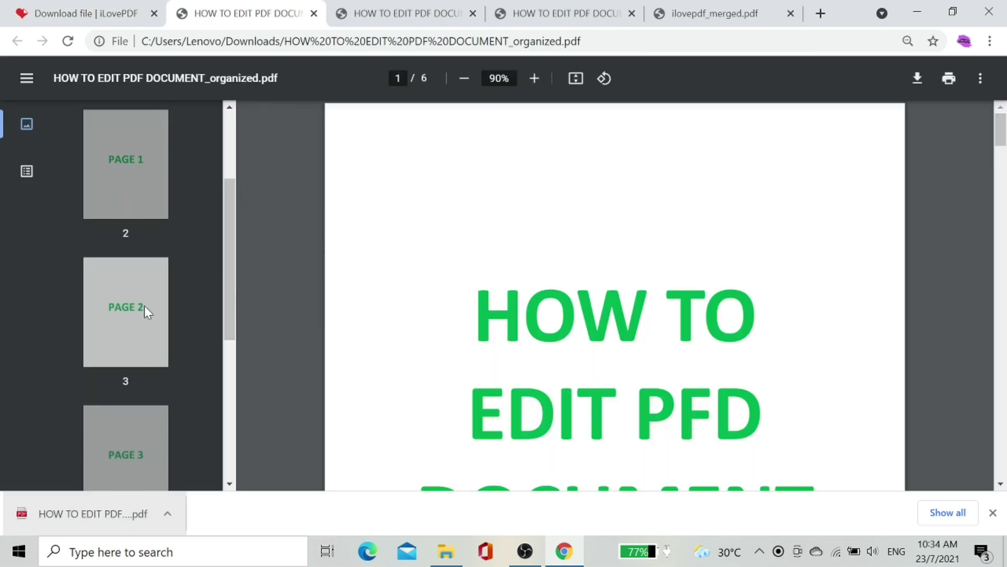
{"action": "scroll", "coordinate": [146, 341], "scroll_direction": "down", "scroll_amount": 2}
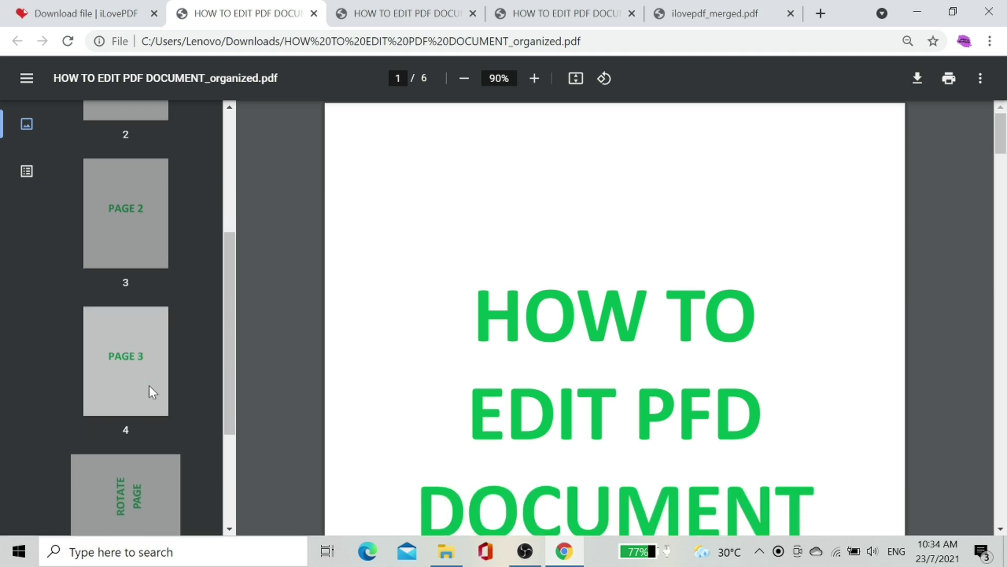
{"action": "scroll", "coordinate": [149, 393], "scroll_direction": "down", "scroll_amount": 1}
{"action": "left_click", "coordinate": [149, 457]}
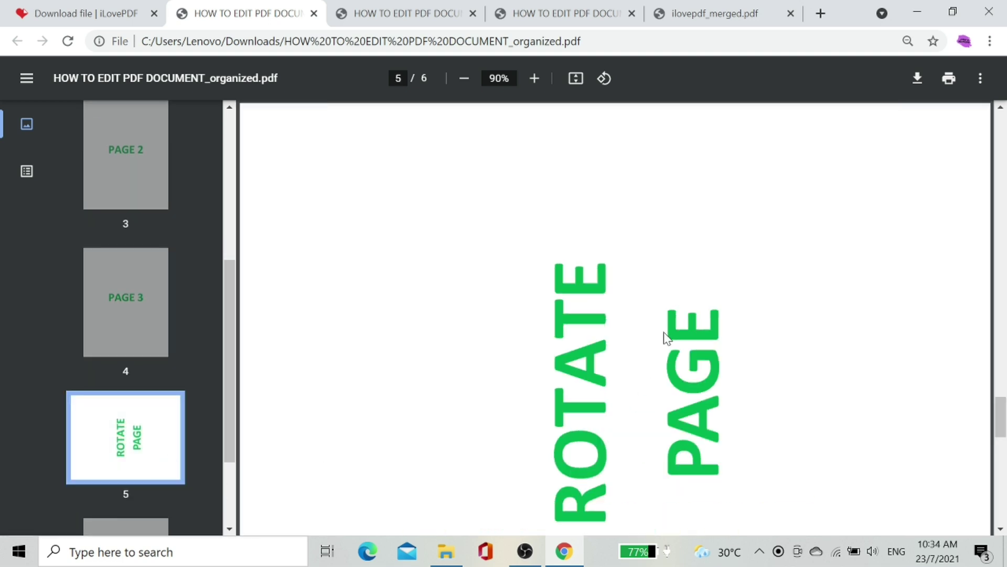
{"action": "scroll", "coordinate": [666, 337], "scroll_direction": "down", "scroll_amount": 1}
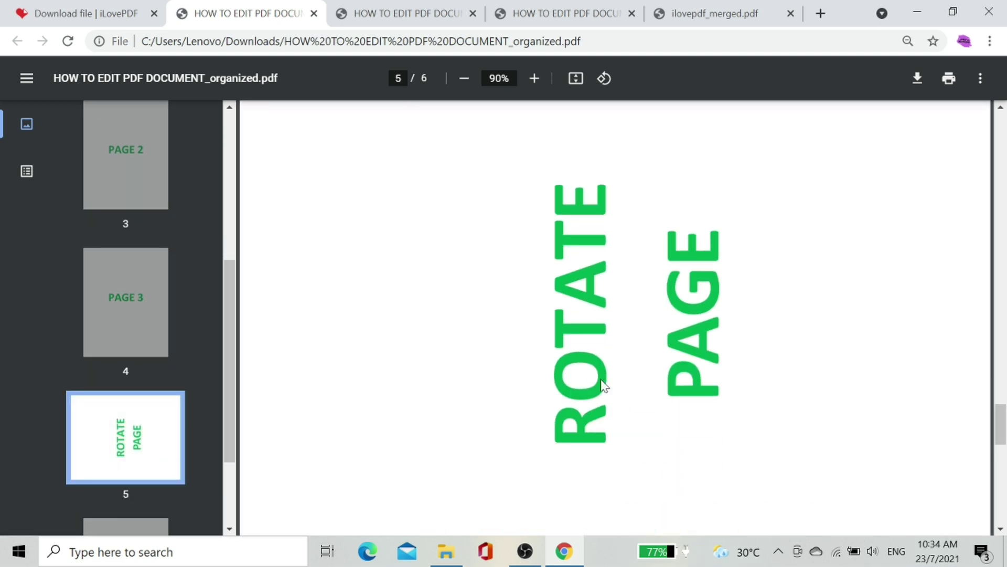
{"action": "scroll", "coordinate": [144, 439], "scroll_direction": "down", "scroll_amount": 2}
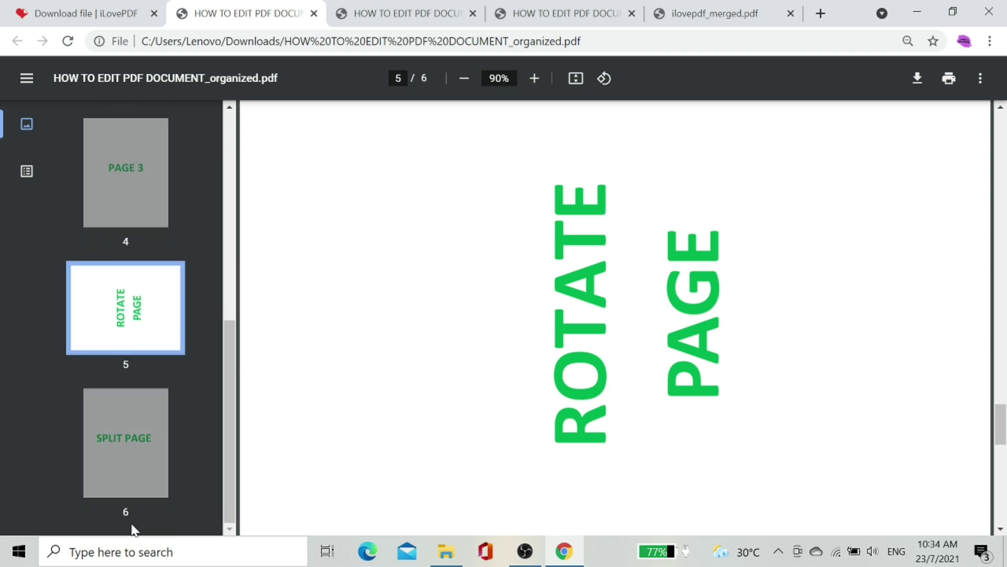
{"action": "left_click", "coordinate": [144, 486]}
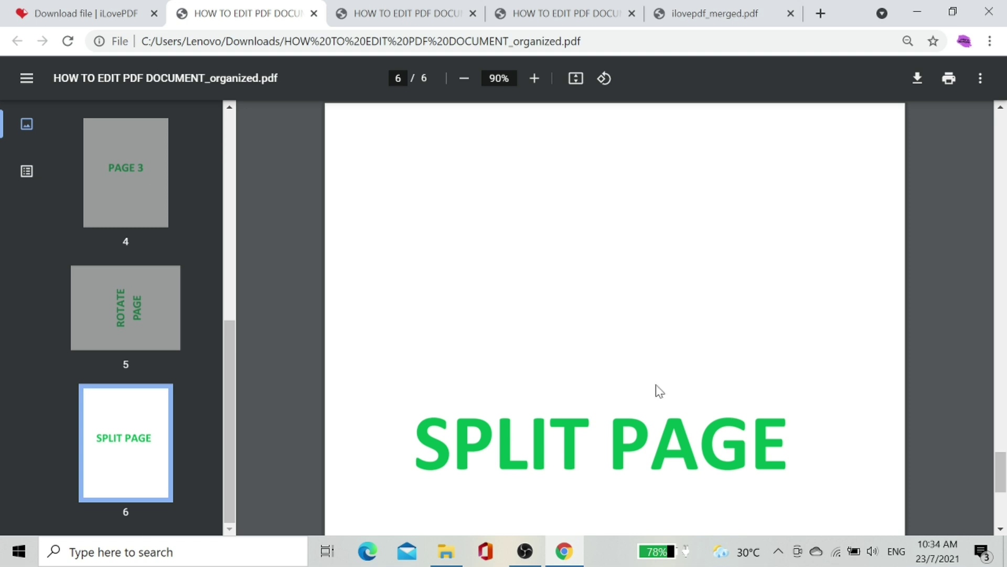
{"action": "scroll", "coordinate": [777, 320], "scroll_direction": "down", "scroll_amount": 4}
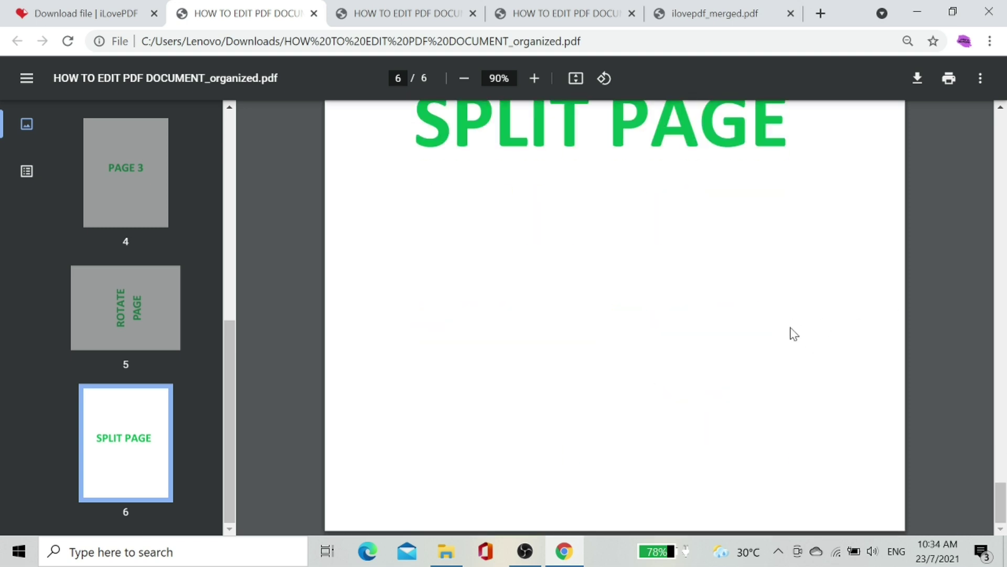